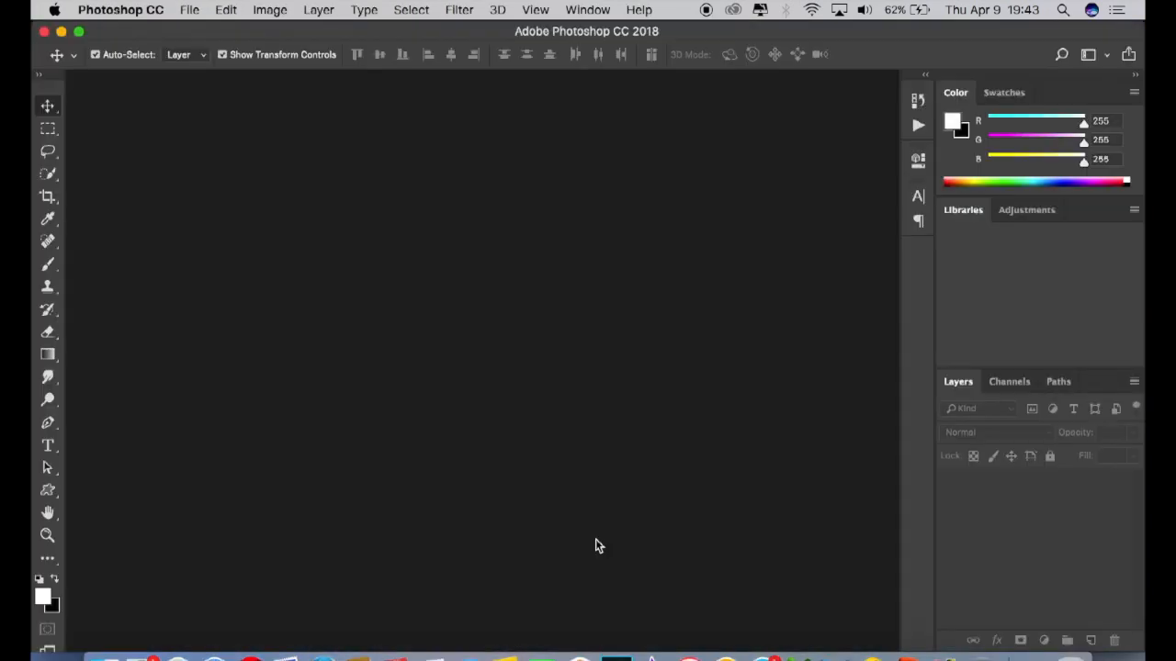
- Open IMG_0093.JPG from the Desktop and duplicate its Background layer
click(193, 19)
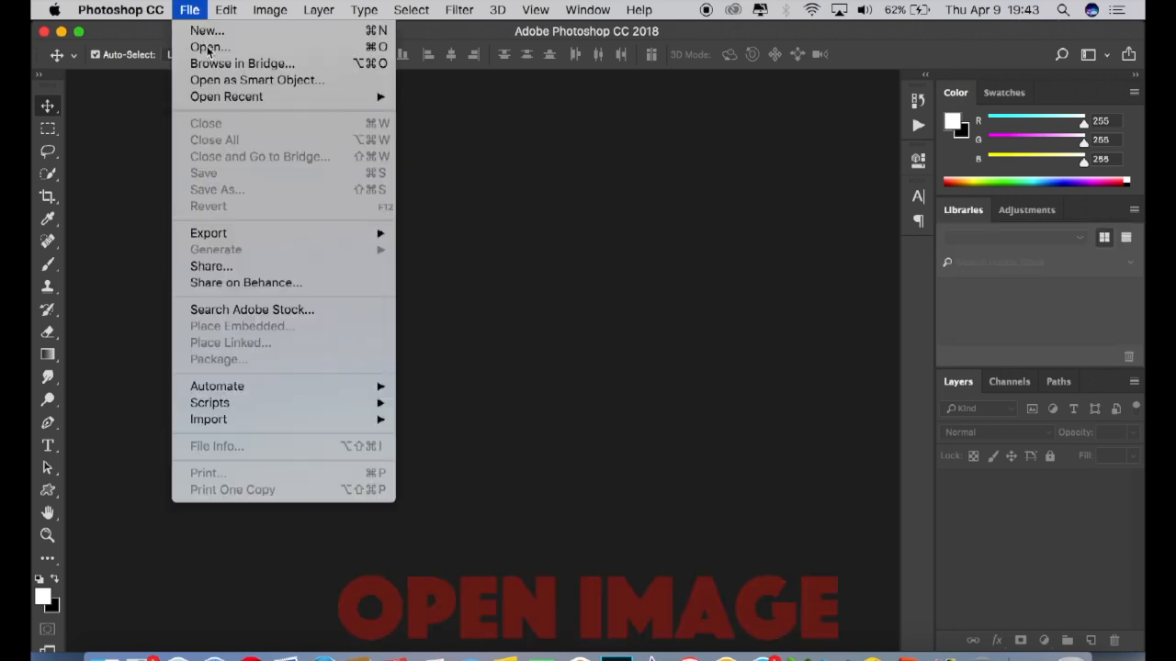
click(208, 48)
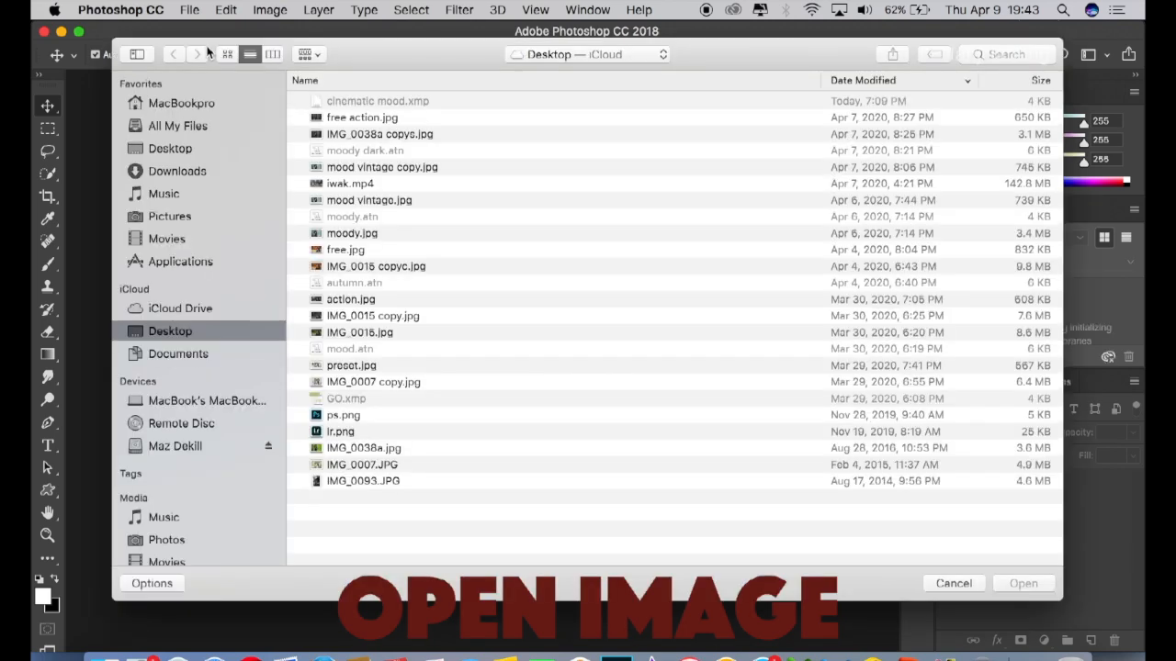
click(371, 481)
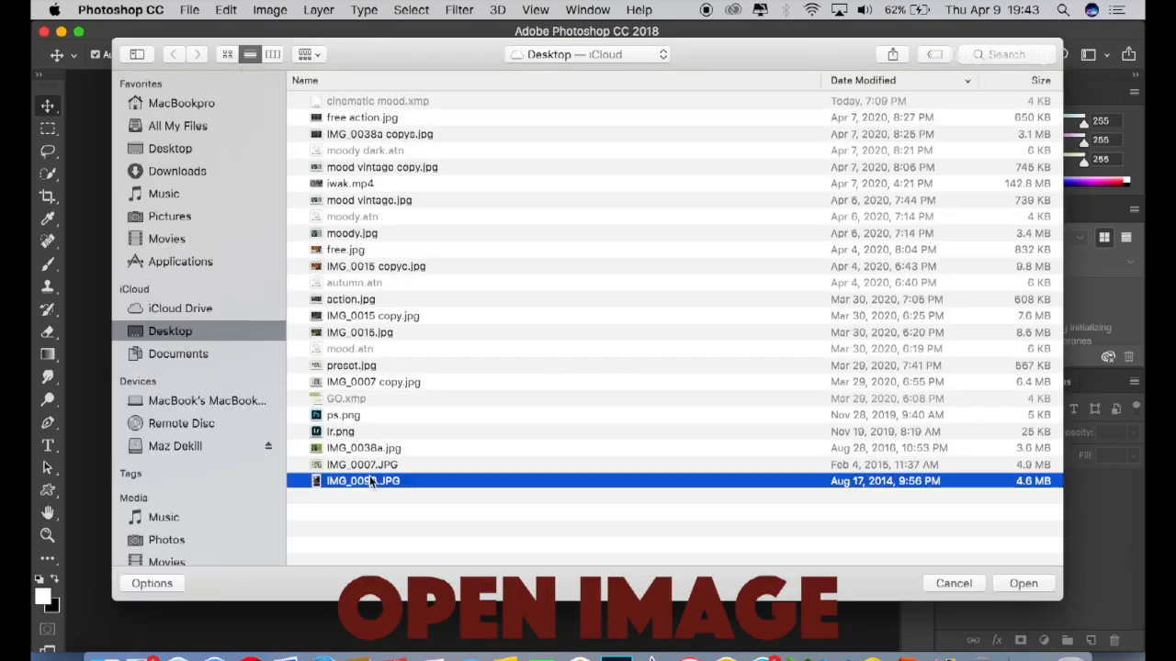
click(1038, 583)
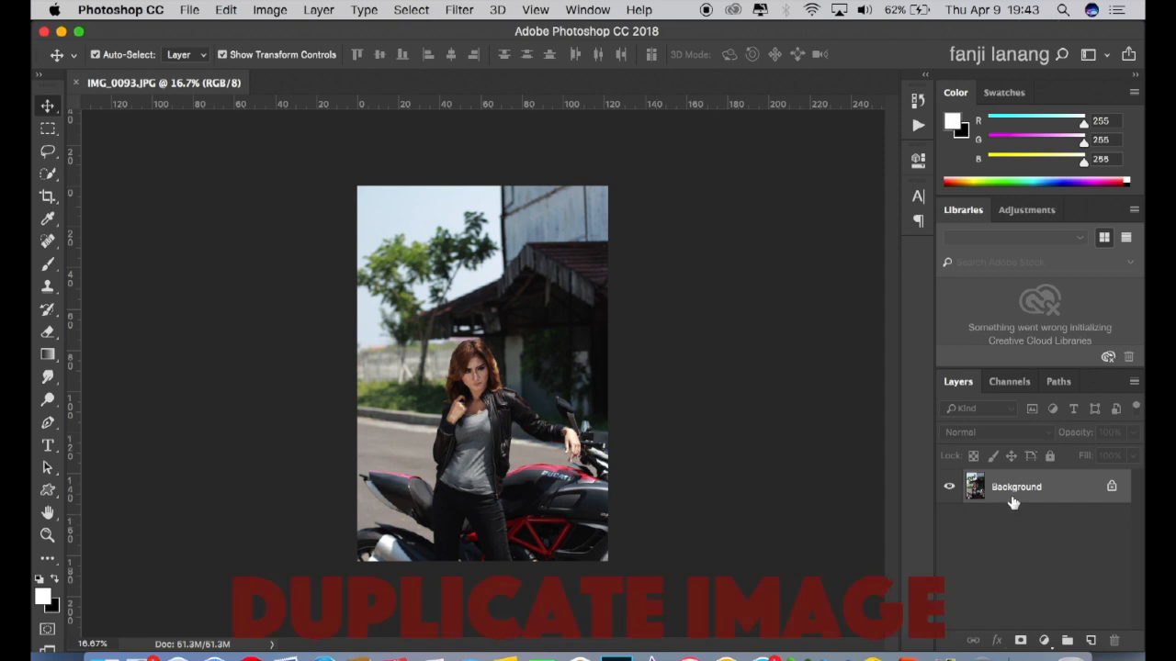
drag(1012, 501, 1091, 637)
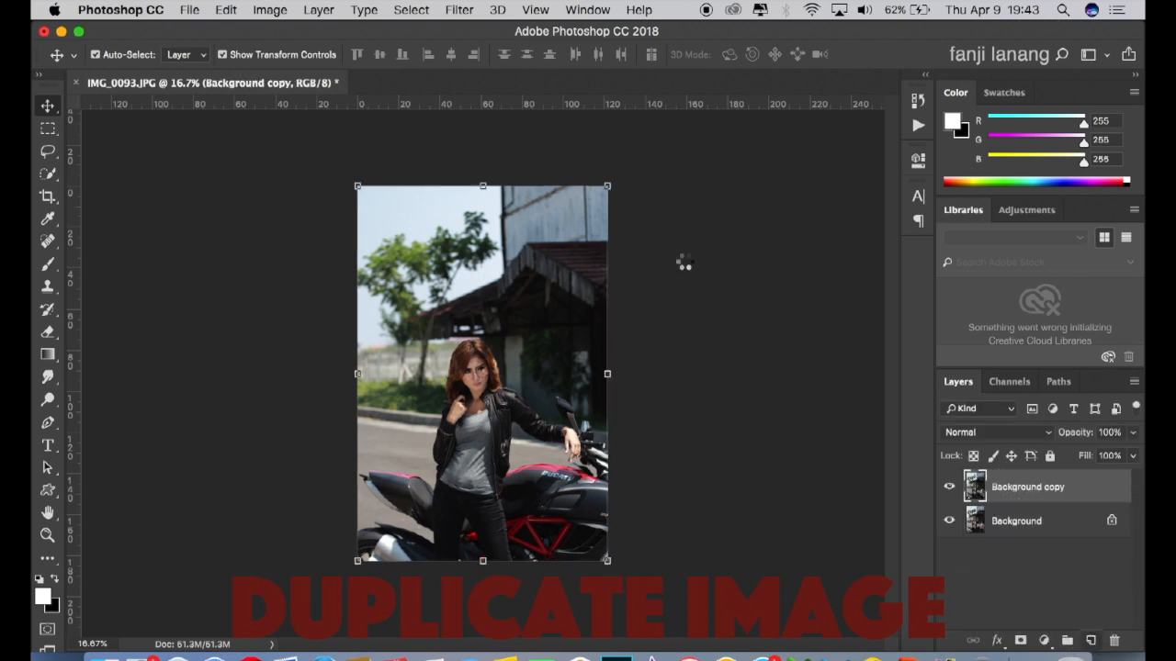
- Try the saved cinematic mood.xmp settings on the layer copy in the Camera Raw Filter, comparing before and after, and discard them
click(458, 10)
click(458, 10)
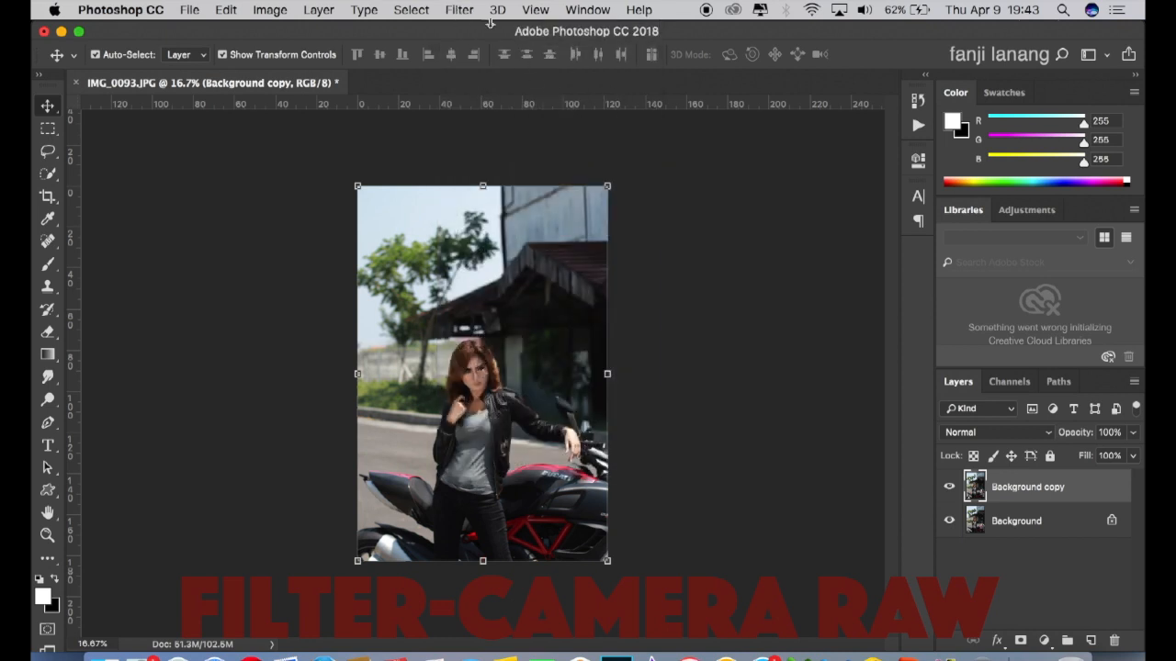
click(459, 10)
click(460, 11)
click(457, 11)
click(461, 117)
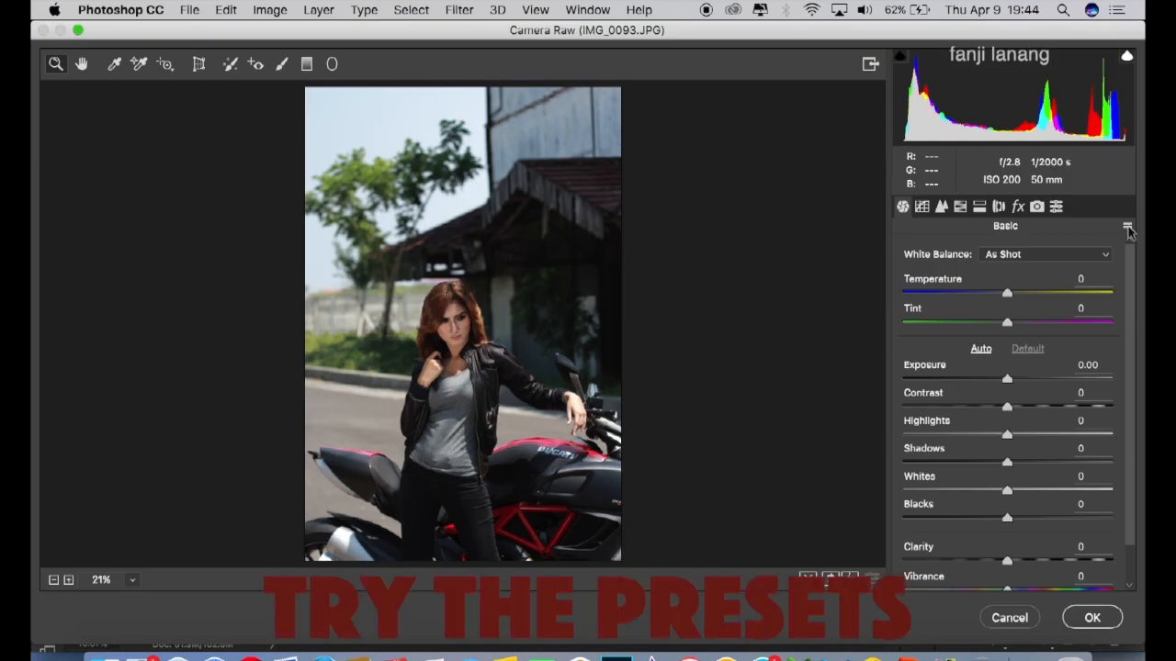
click(1127, 226)
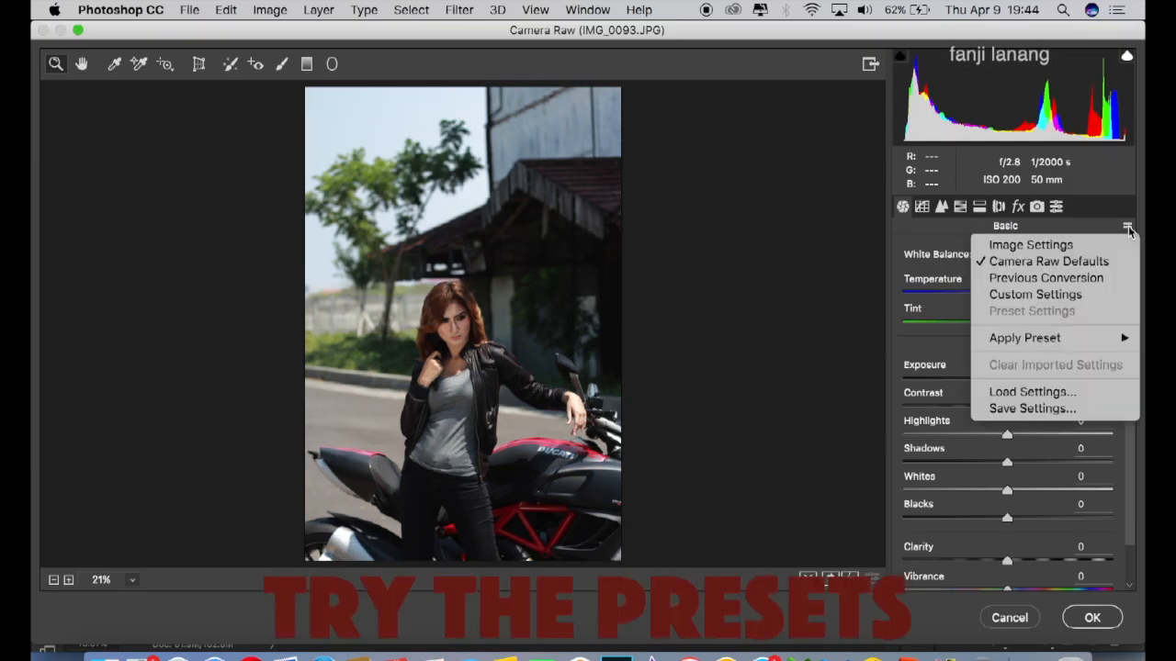
click(1055, 392)
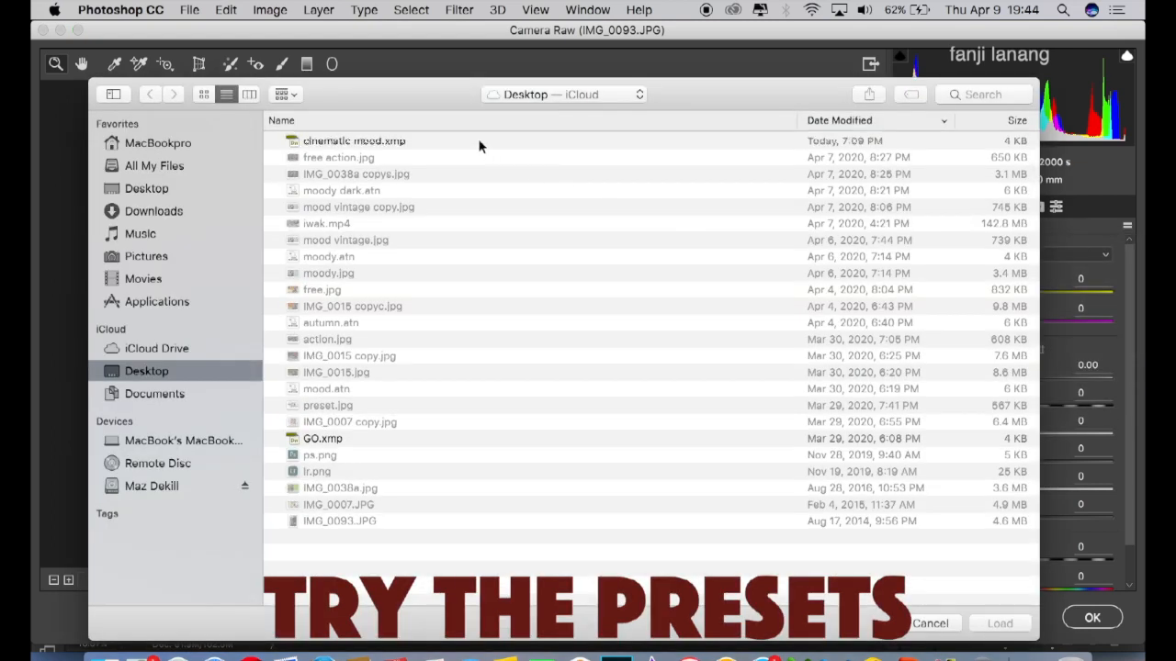
click(479, 147)
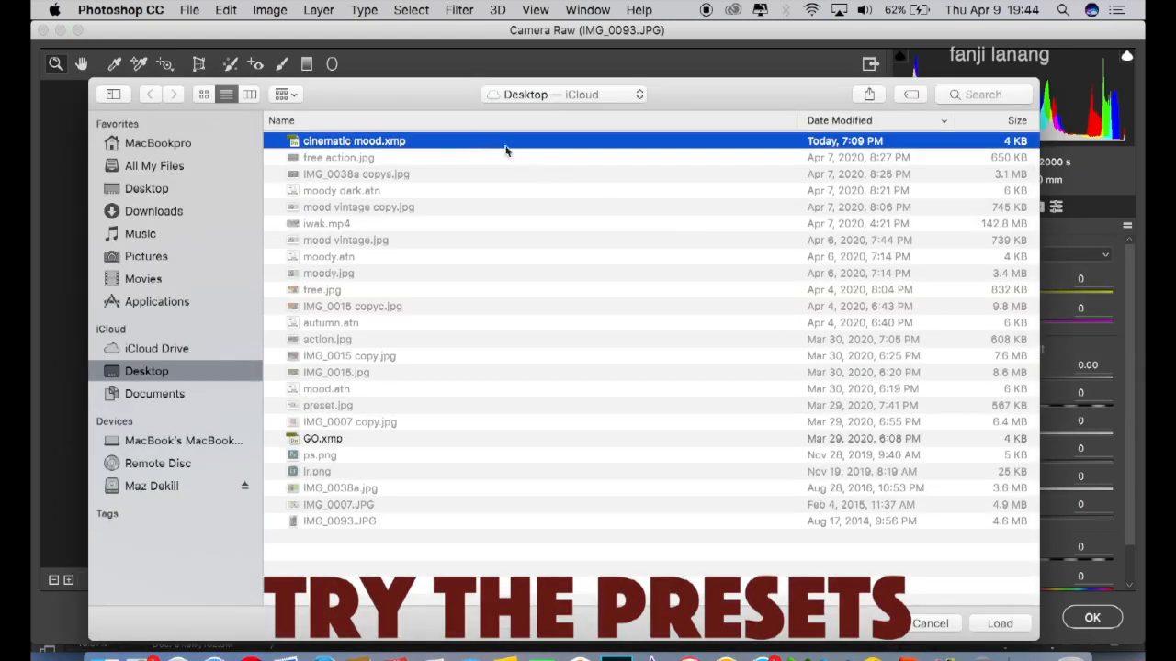
click(999, 623)
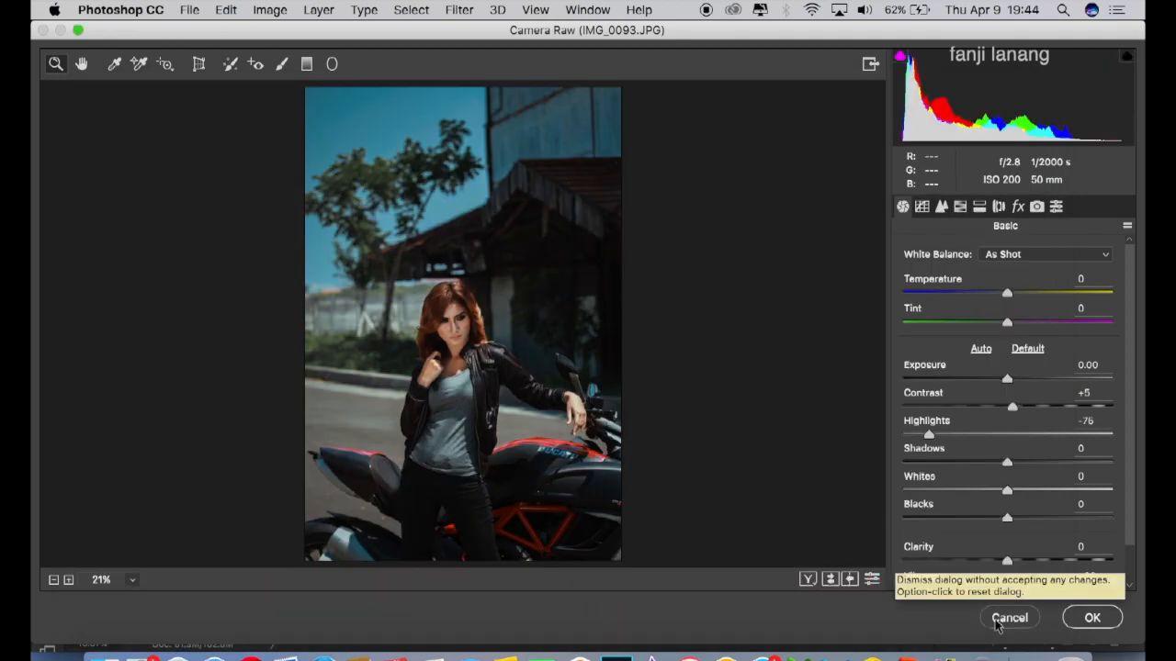
click(806, 579)
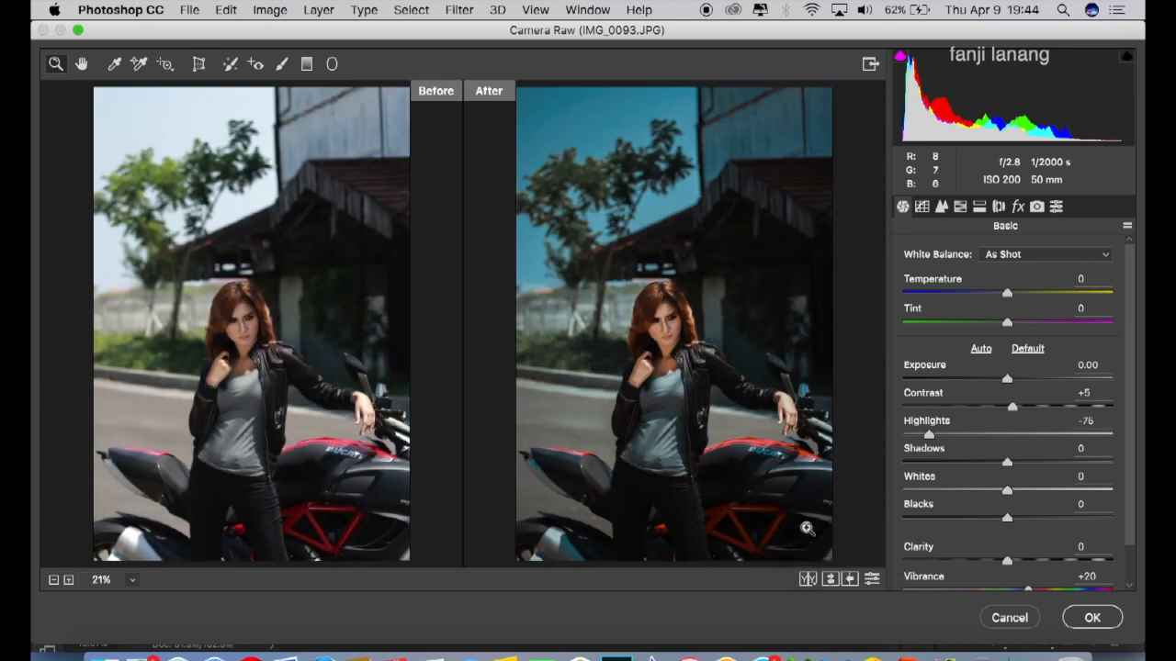
click(1009, 618)
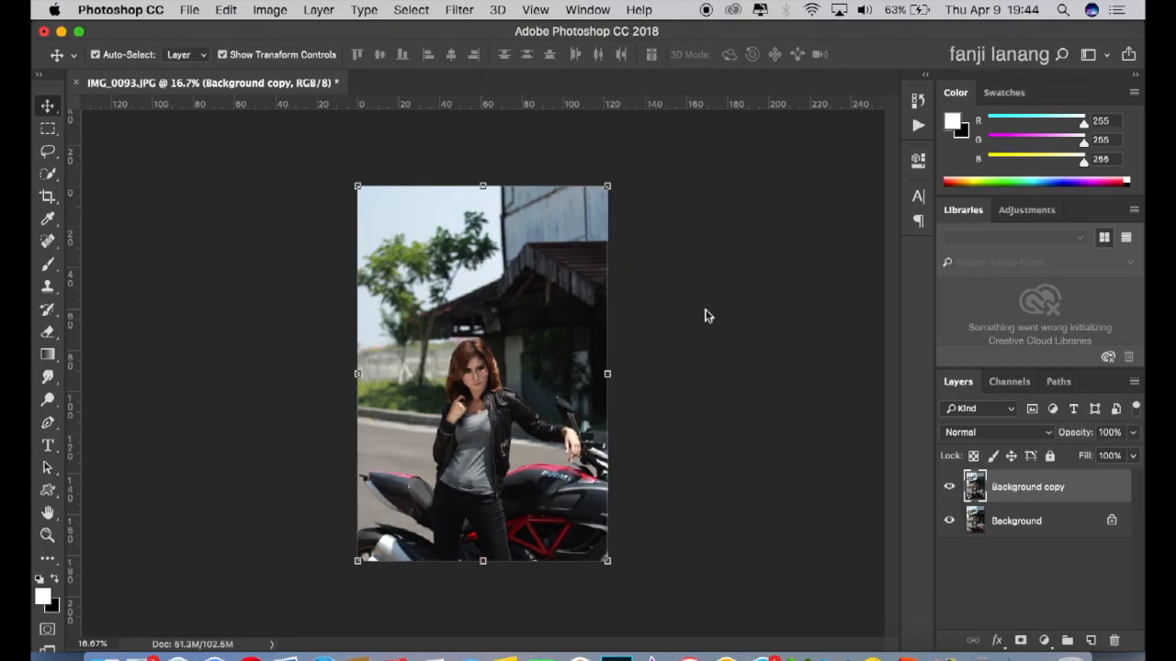
- In the Camera Raw Filter for the layer copy, set Contrast to +5, Highlights to -75 and Vibrance to +5
click(458, 11)
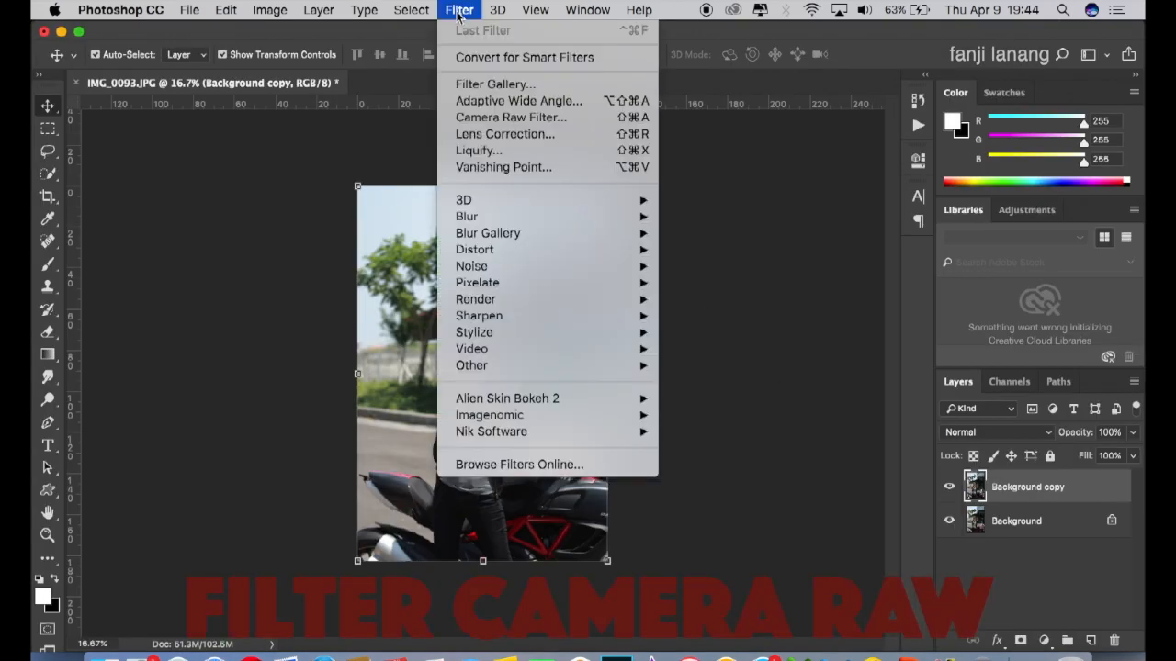
click(501, 124)
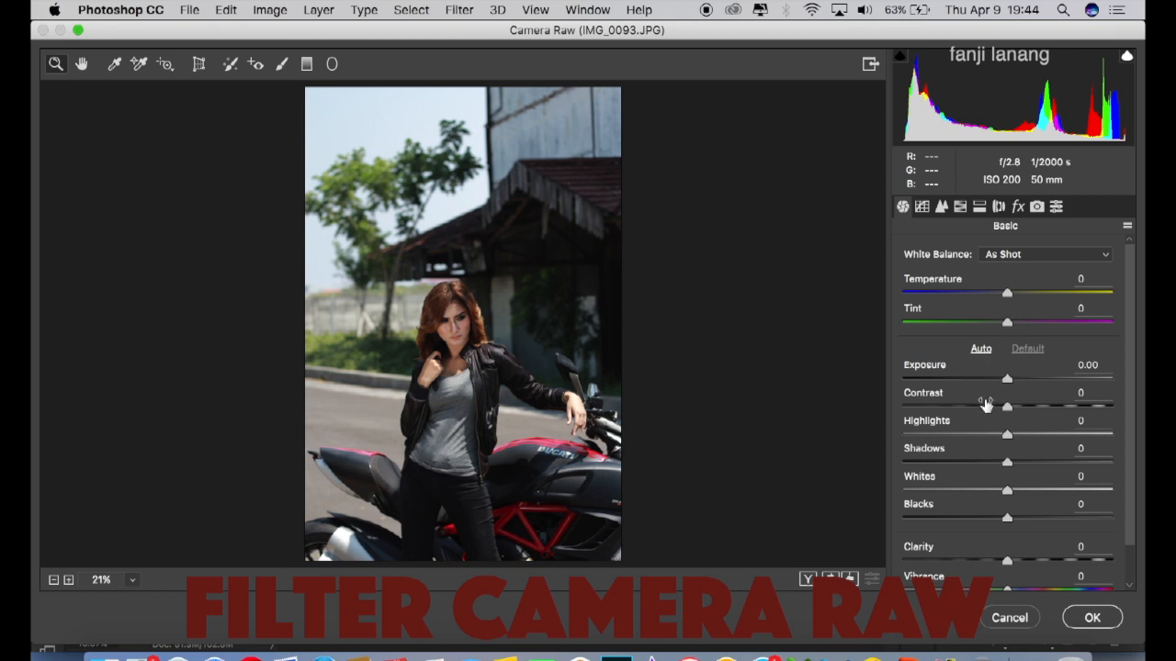
drag(1008, 407, 1015, 408)
text(5)
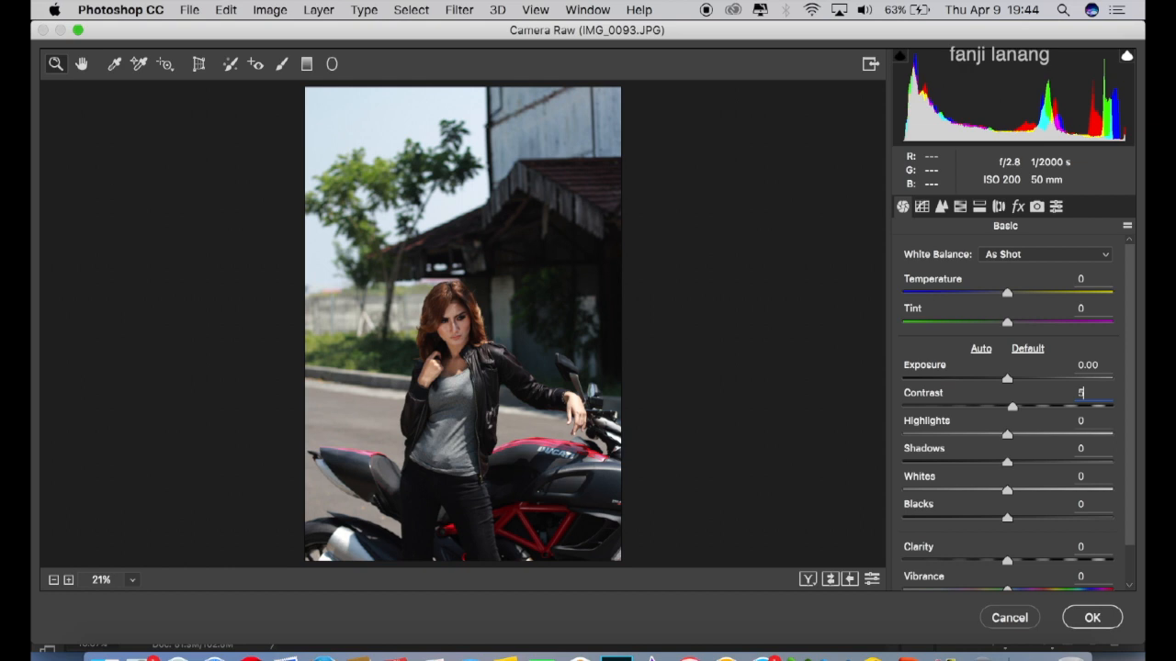
drag(1007, 433, 928, 437)
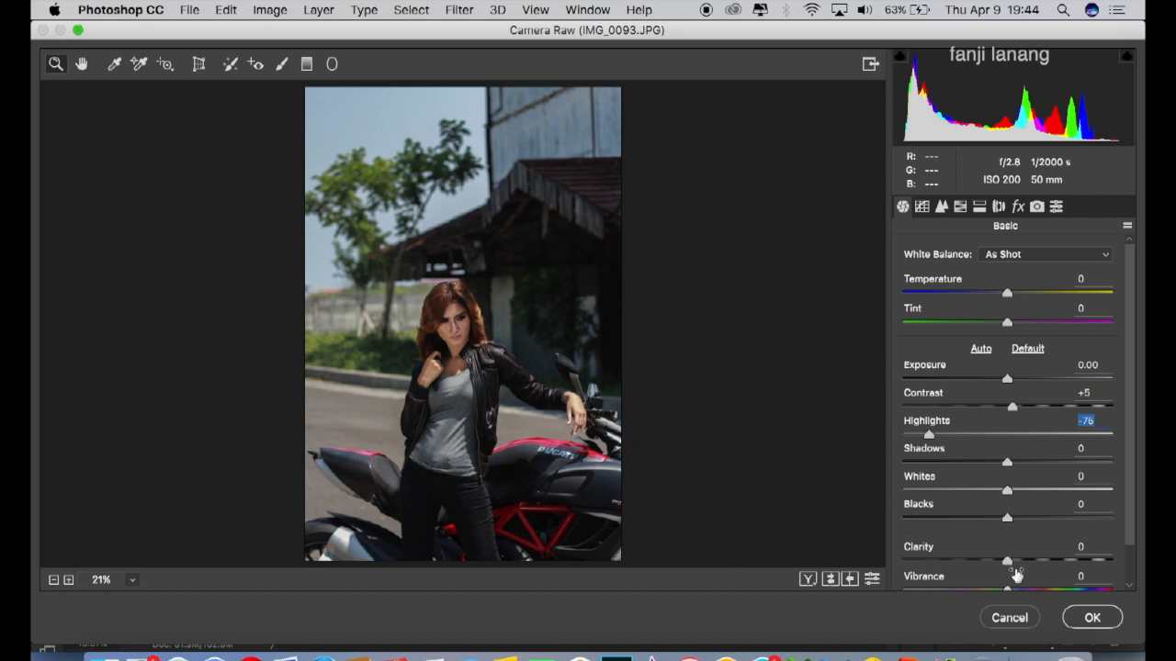
scroll(1058, 565, down, 2)
drag(1006, 549, 1013, 551)
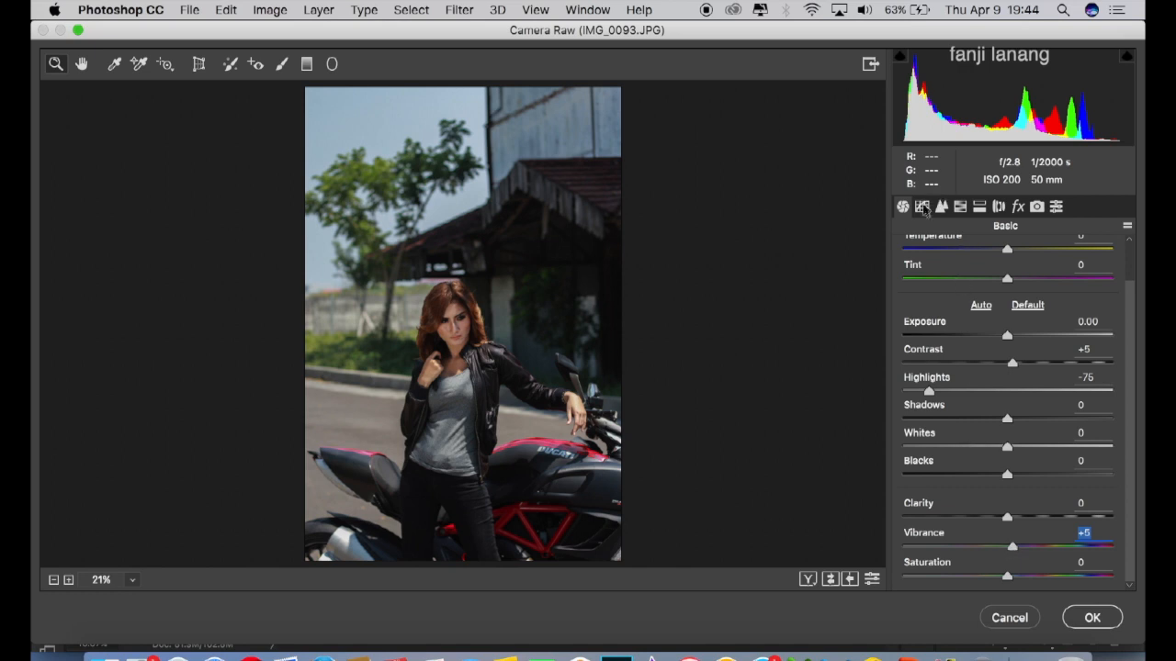
- Shape the RGB point tone curve with a shadow point at about input 64, output 57 and a highlight point at about input 194, output 203
click(922, 208)
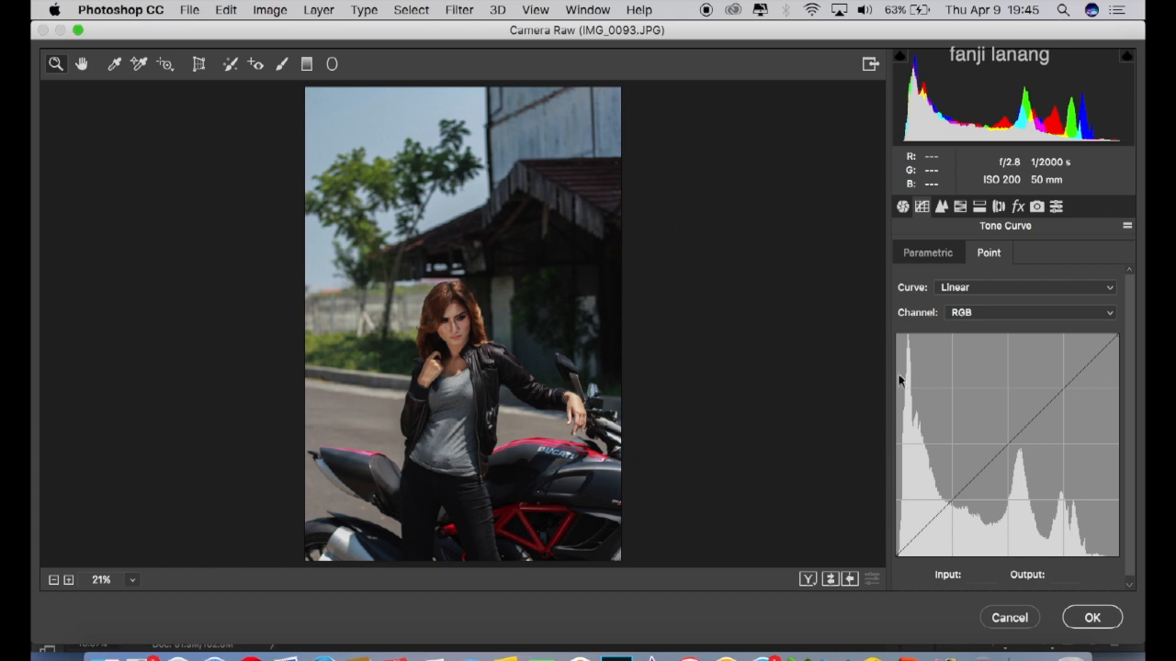
drag(950, 499, 952, 506)
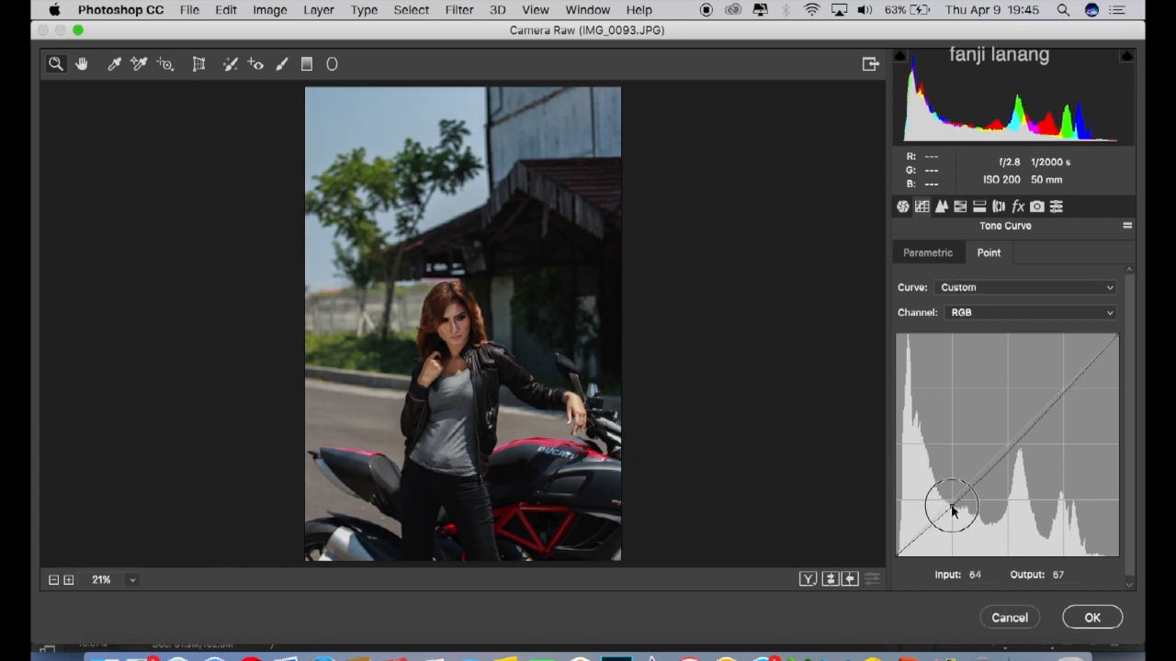
click(1063, 398)
drag(1064, 399, 1063, 378)
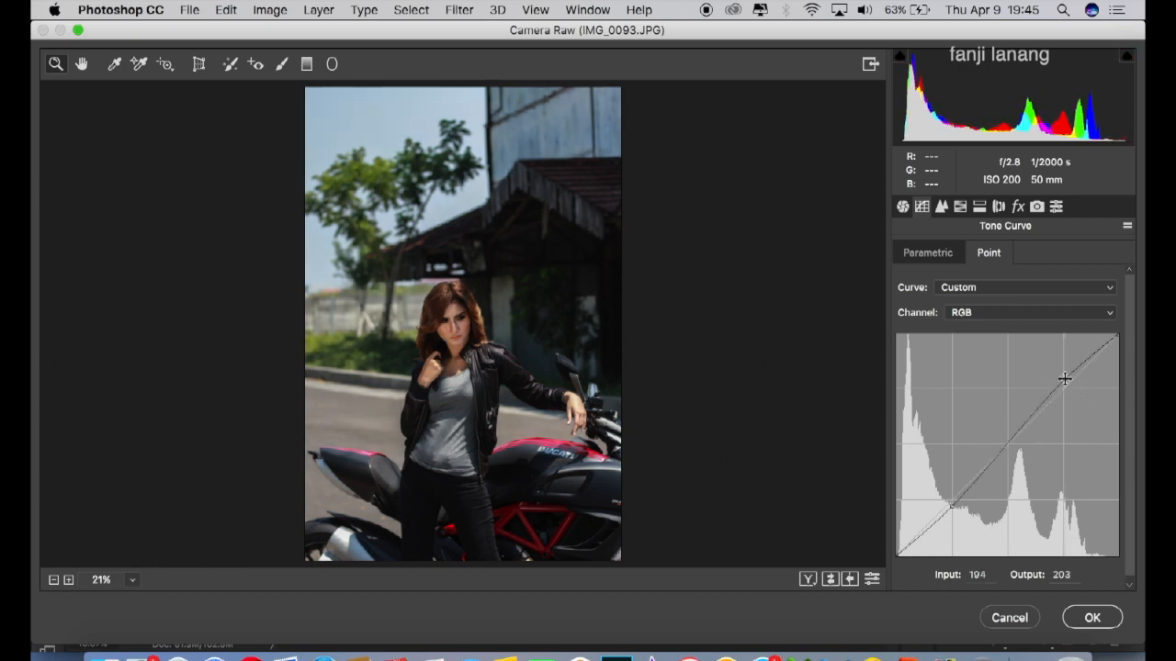
- Shift the HSL hue of the Yellows to +71 and of the Greens to +45
click(942, 207)
click(960, 207)
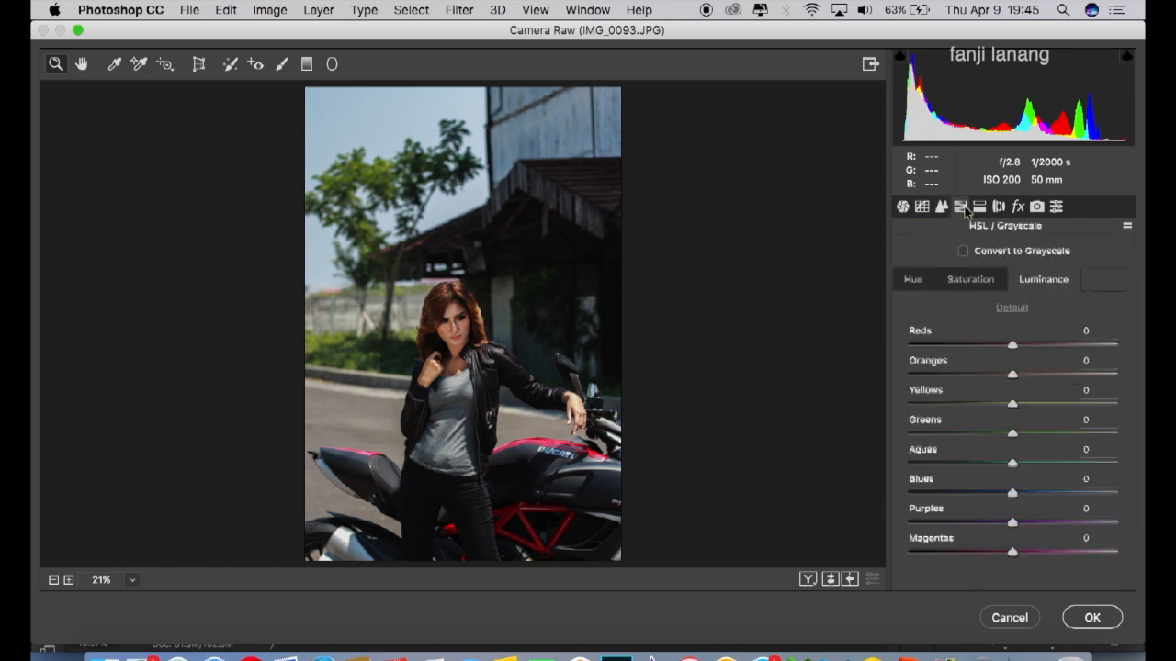
click(913, 281)
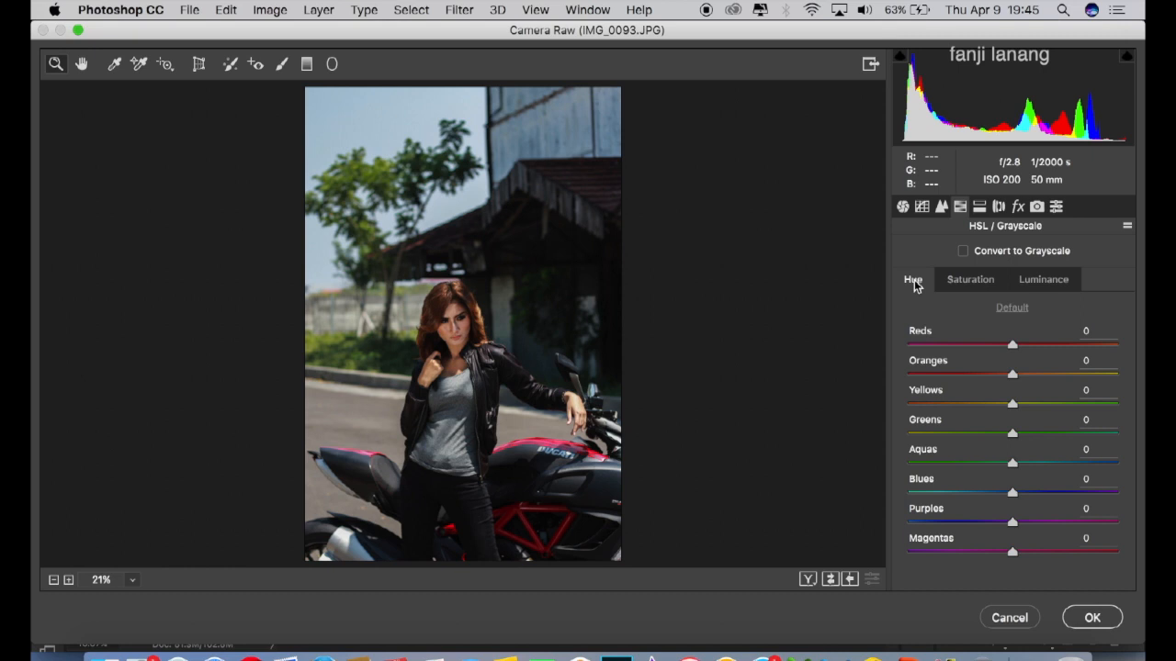
click(1063, 406)
drag(1063, 408, 1060, 435)
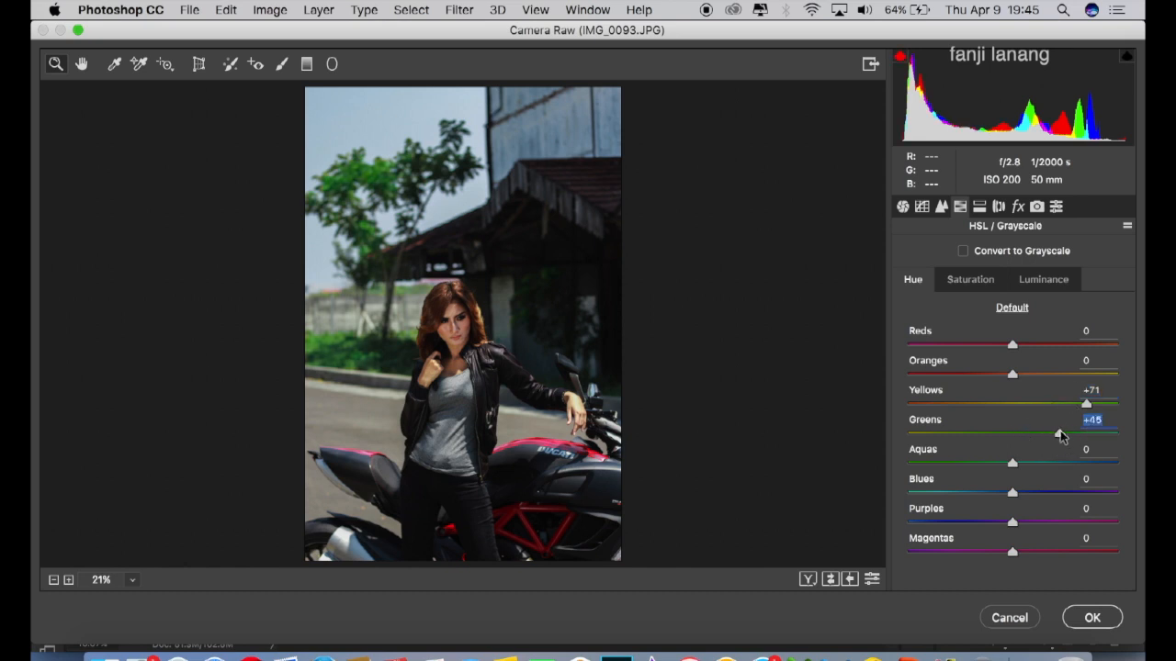
- Set the HSL saturation to -3 for Reds, -11 for Oranges, -60 for Yellows and -53 for Greens
click(971, 281)
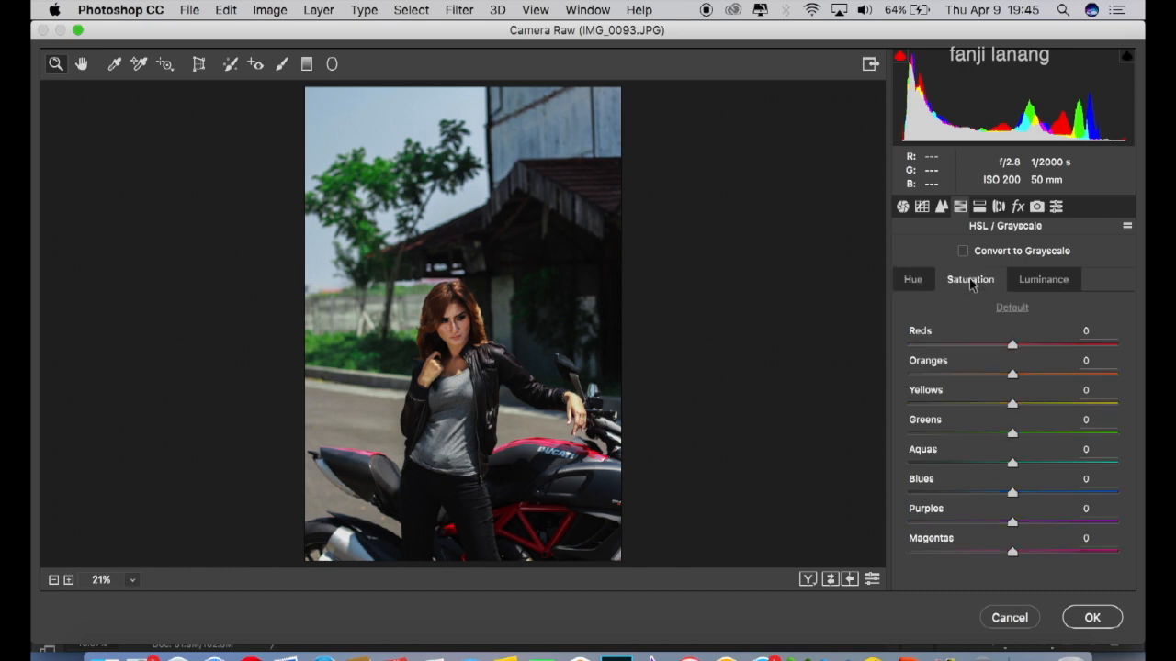
drag(1012, 346, 1002, 379)
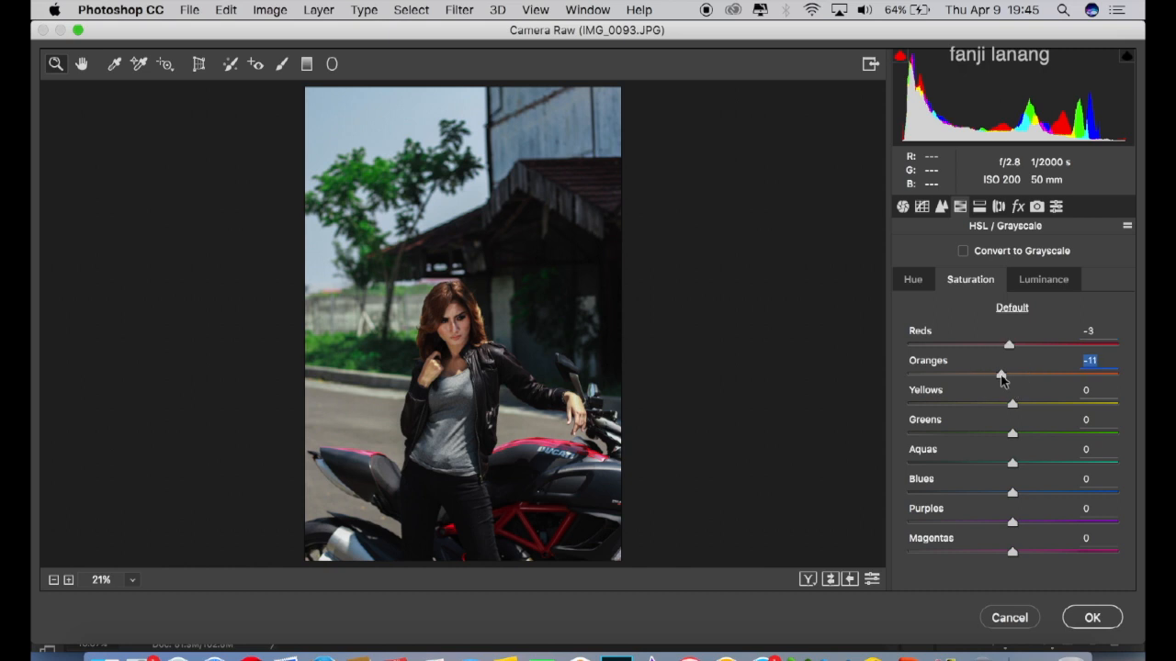
click(952, 407)
drag(953, 412, 951, 414)
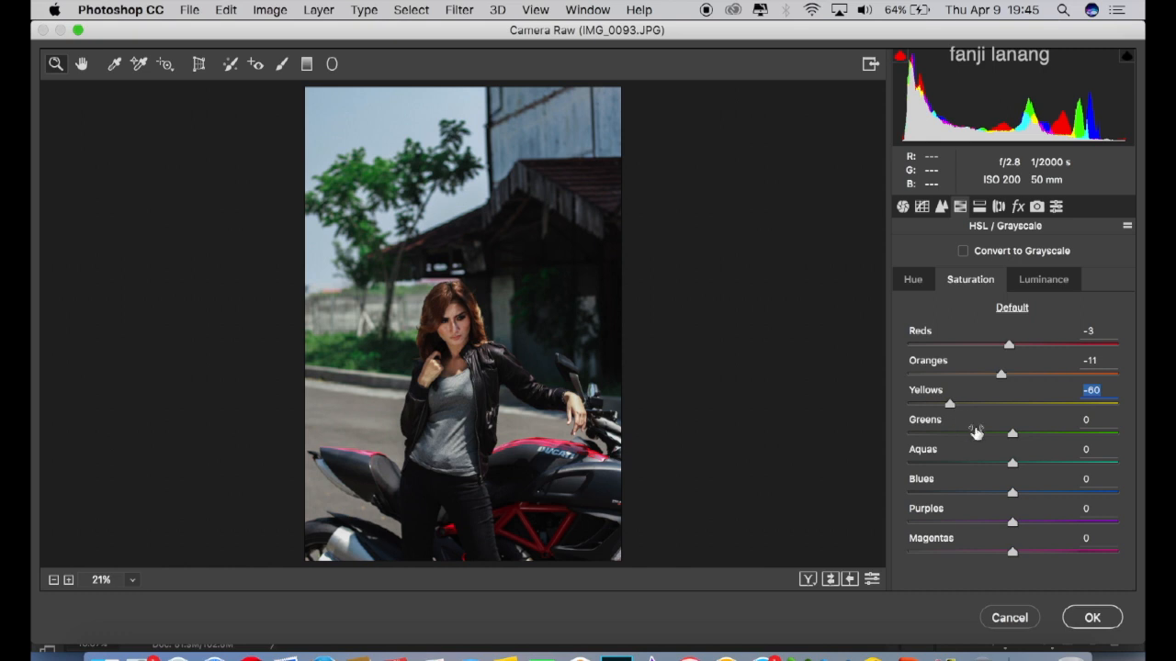
drag(968, 437, 957, 441)
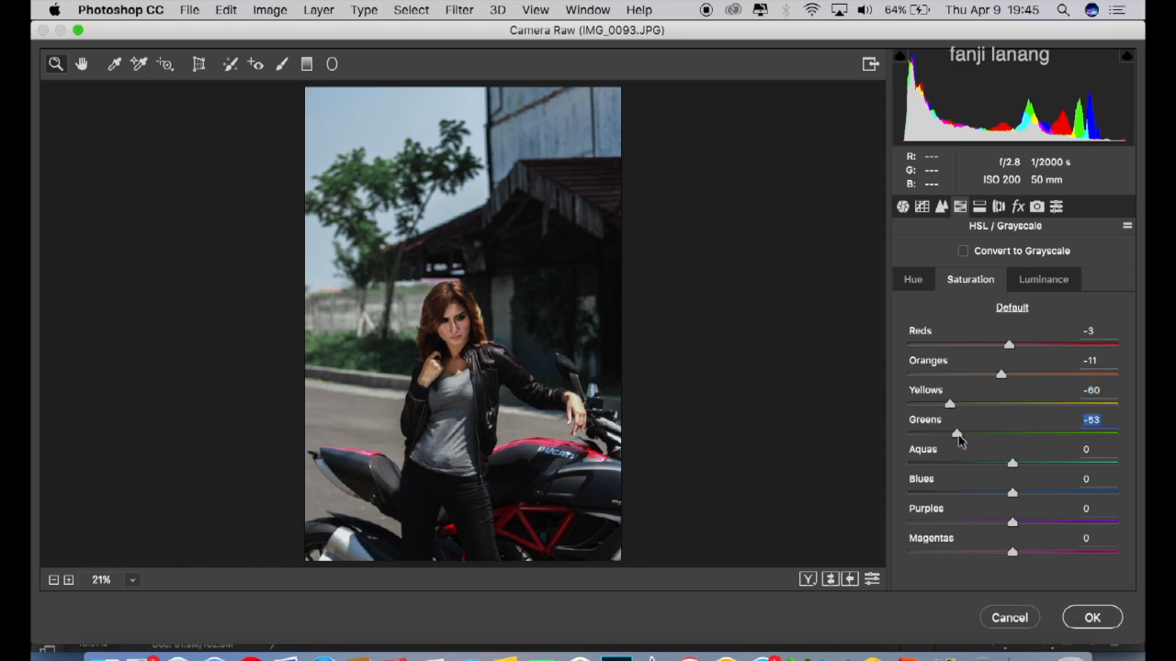
- Set the HSL luminance to +20 for Oranges, -37 for Aquas and -40 for Blues
click(1044, 280)
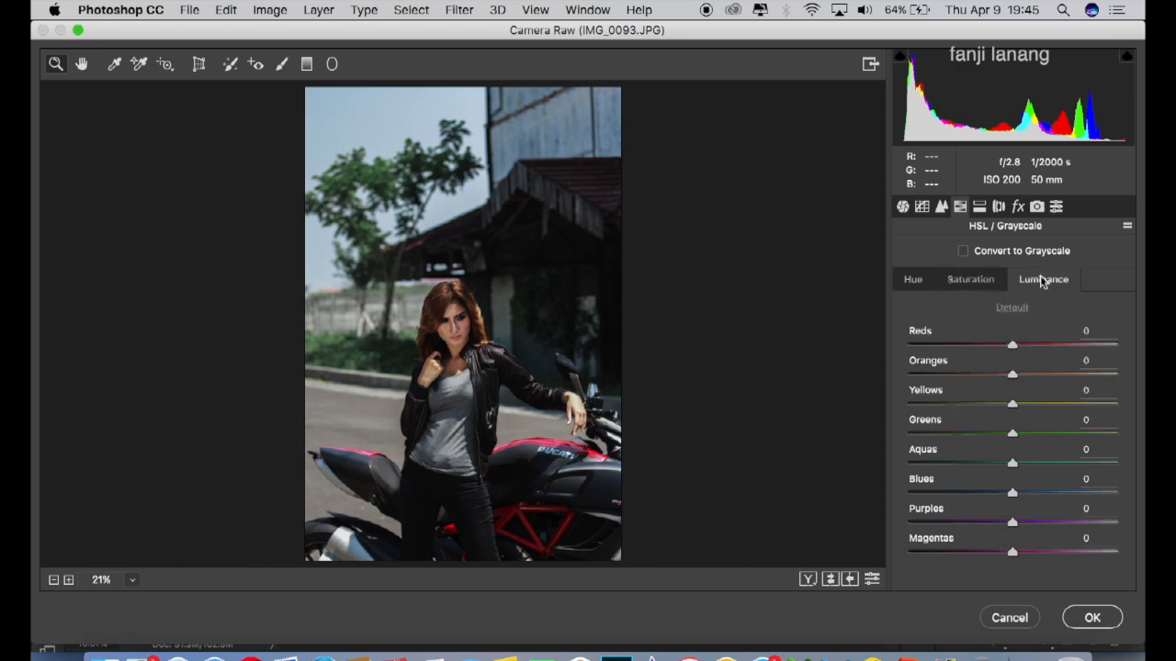
click(1032, 375)
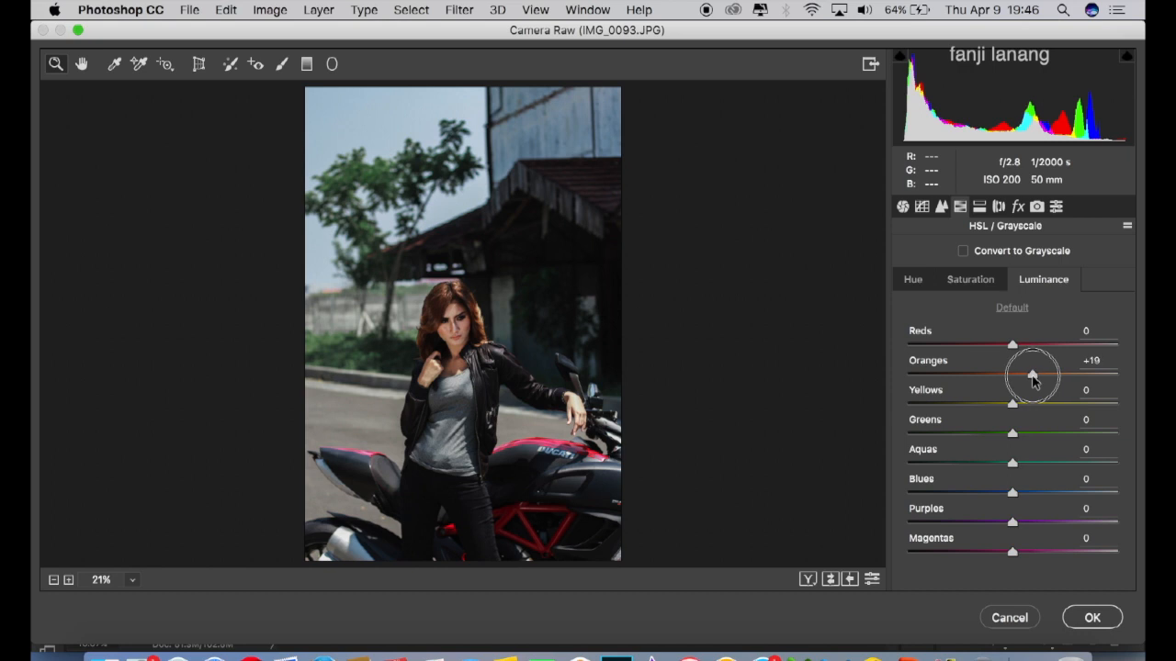
drag(1033, 378, 1035, 382)
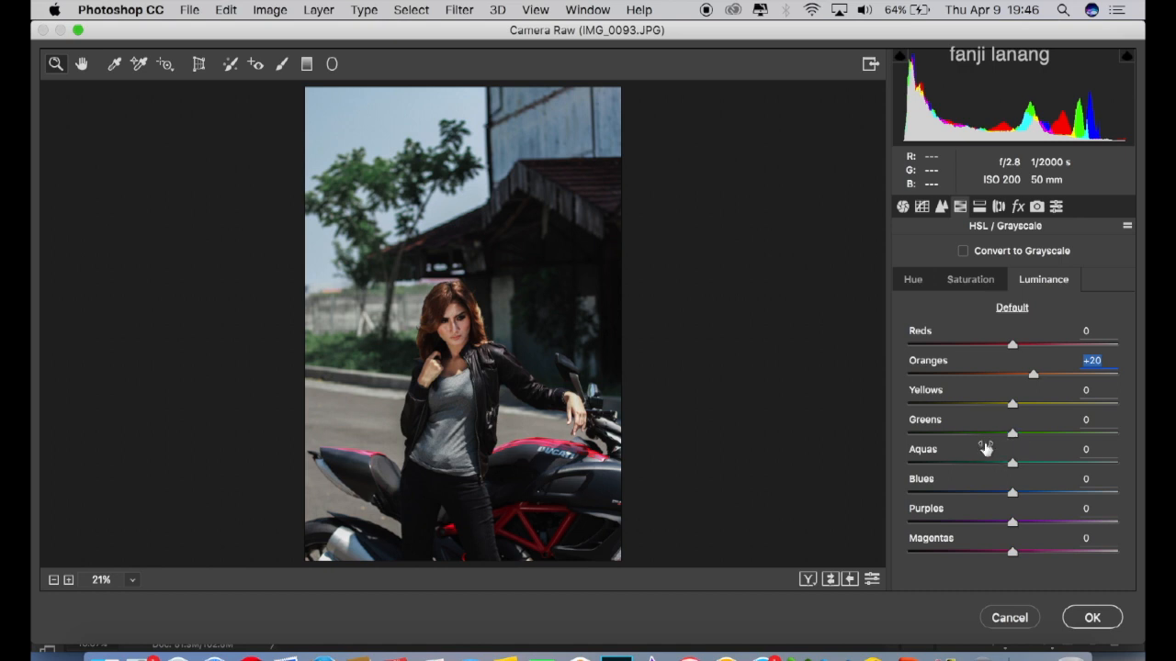
click(978, 464)
drag(978, 465, 975, 467)
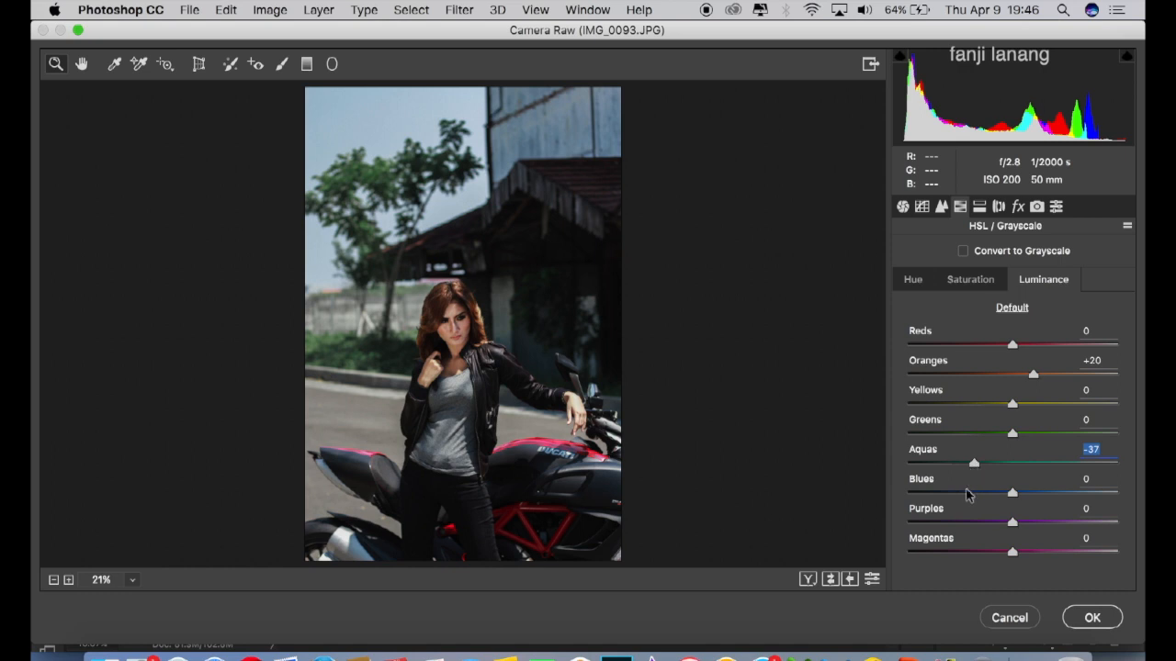
click(967, 494)
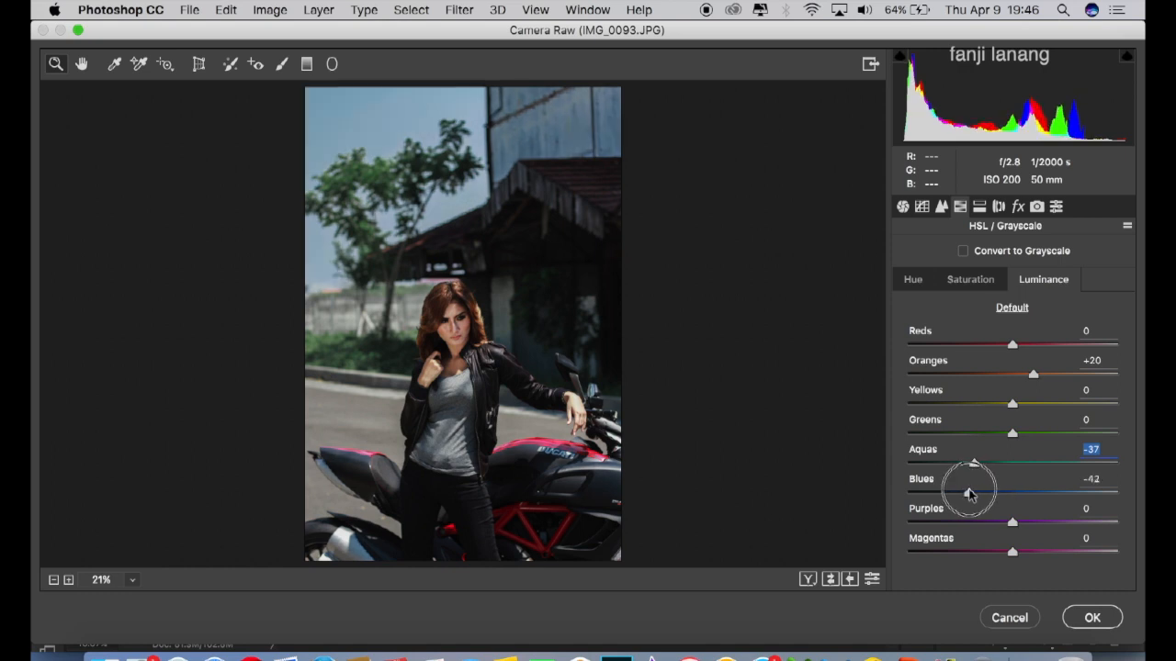
drag(969, 494, 971, 493)
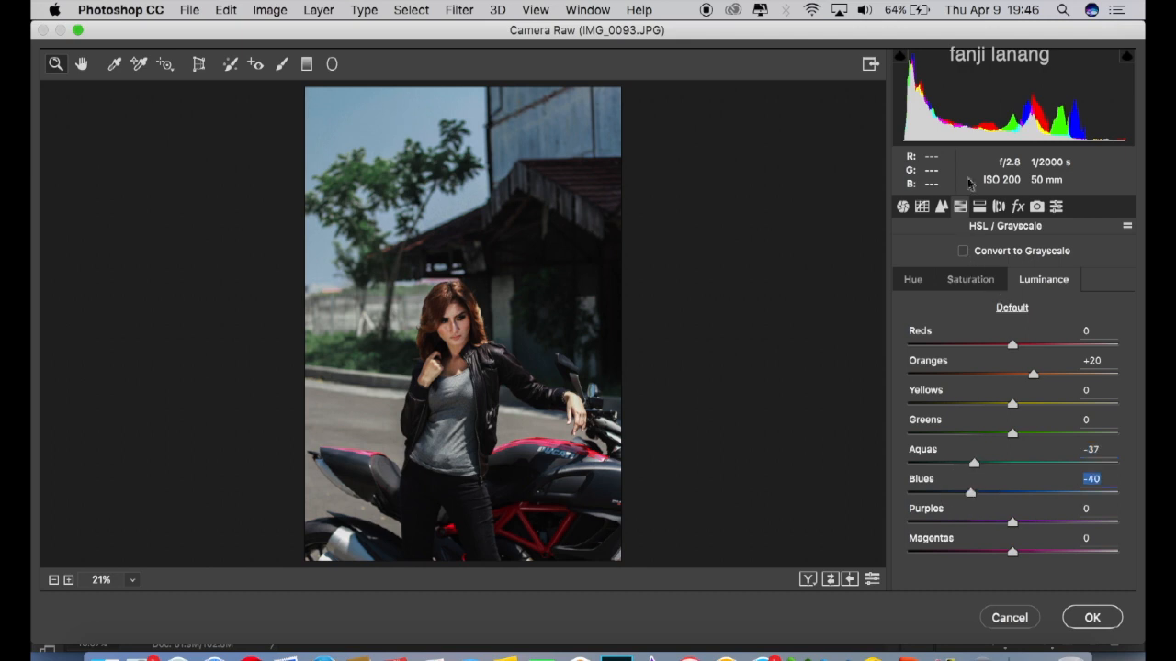
- Split-tone the photo with highlights at hue 200, saturation 20 and shadows at hue 24, saturation 5
click(979, 208)
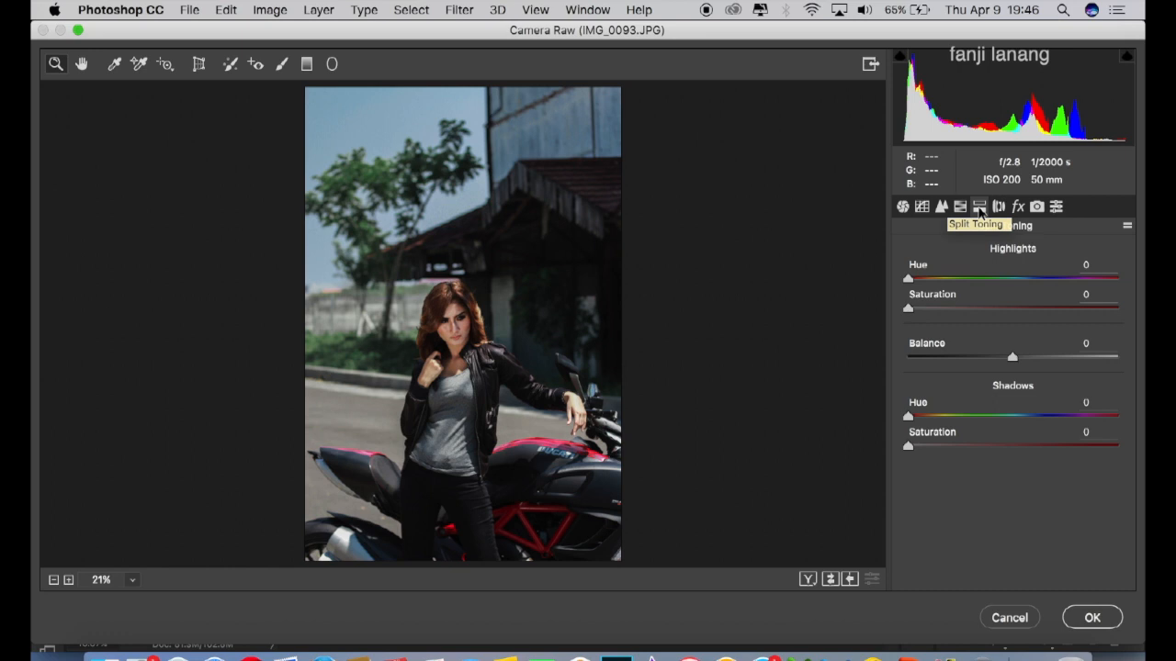
click(1025, 278)
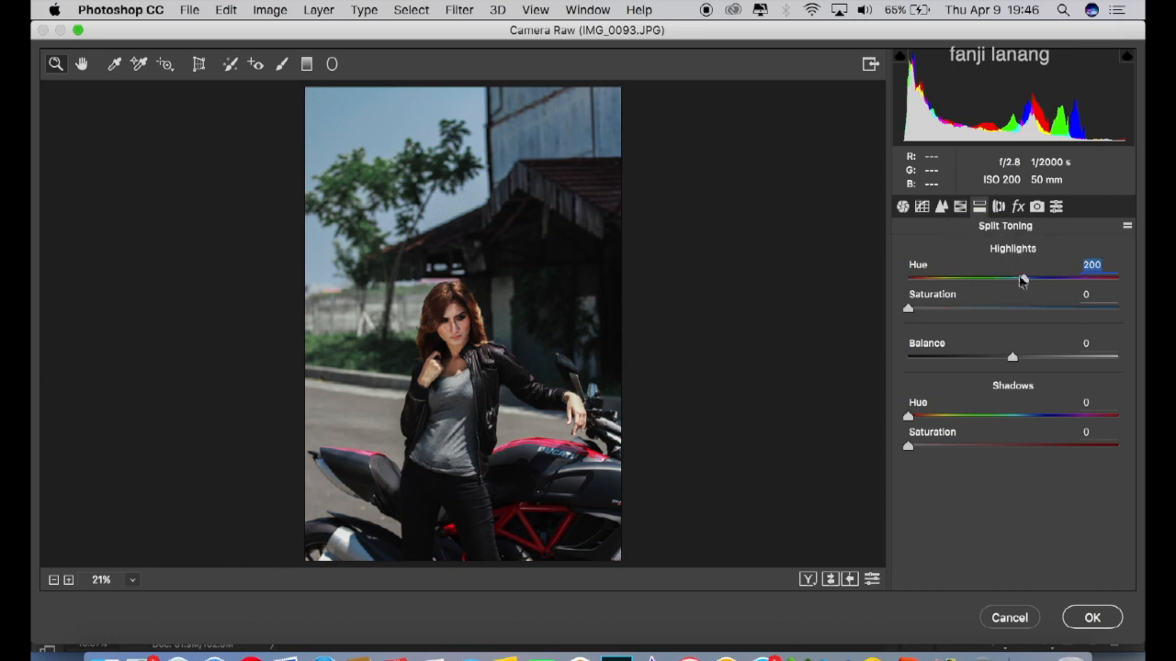
drag(937, 312, 951, 312)
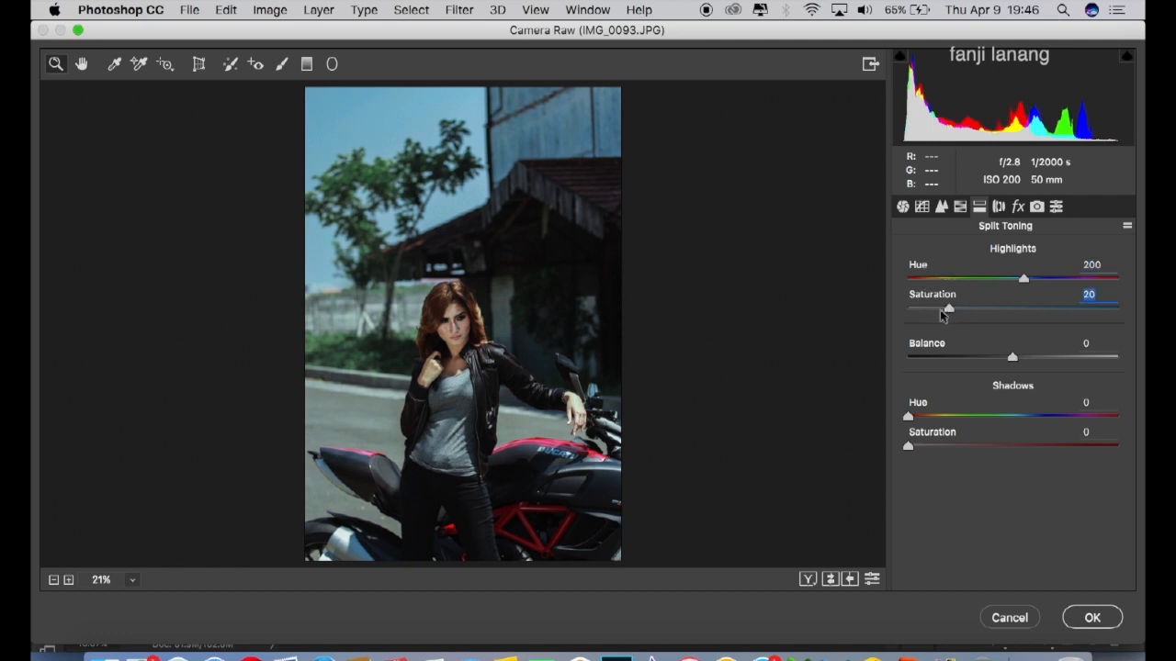
drag(921, 419, 924, 419)
drag(916, 447, 920, 447)
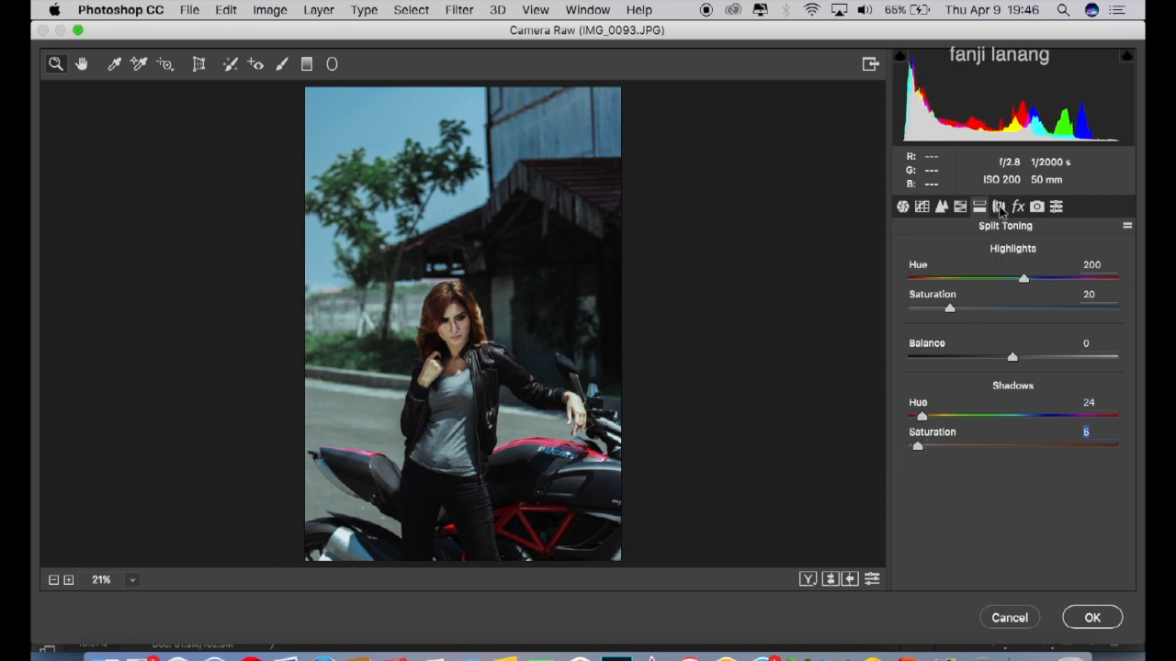
- Darken the photo's edges by lowering the Lens Corrections vignetting amount to its minimum
click(999, 206)
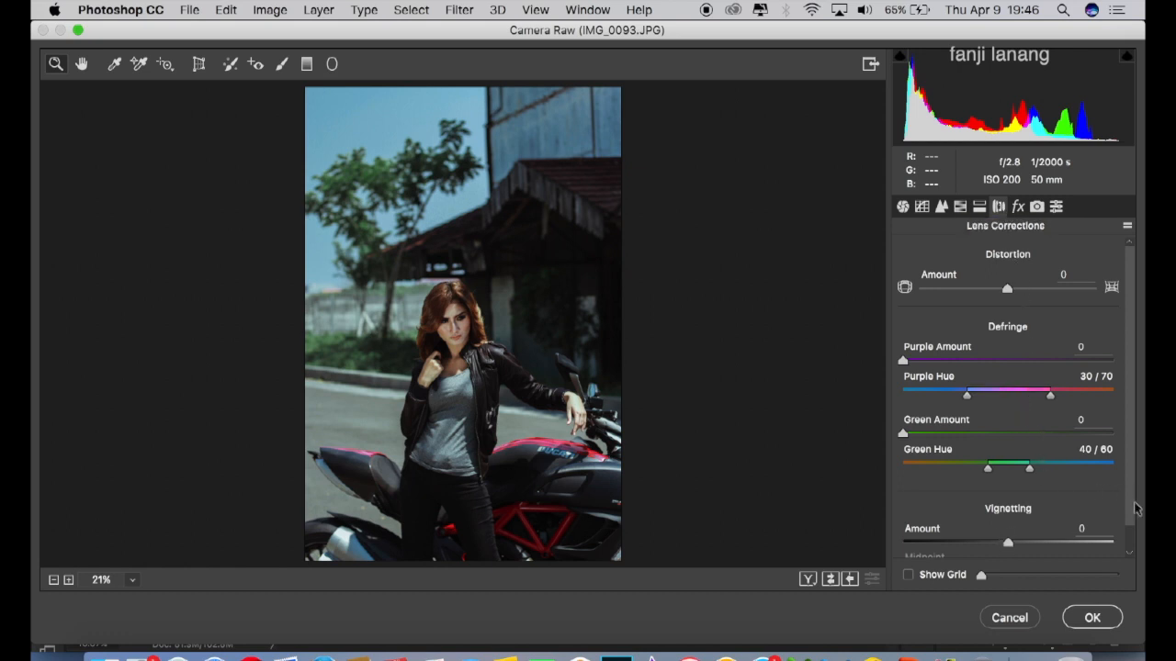
drag(1133, 508, 1133, 533)
drag(993, 519, 848, 543)
- Set the Camera Calibration primary hues to +50 for Red, +50 for Green and -50 for Blue
click(1017, 209)
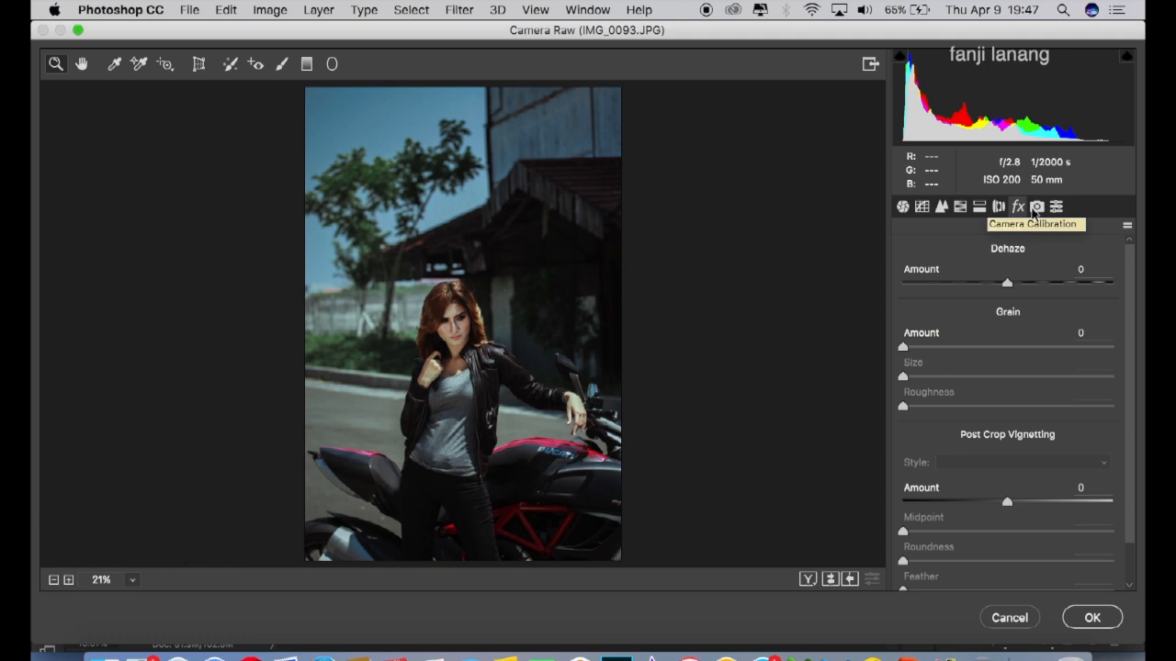
click(1035, 208)
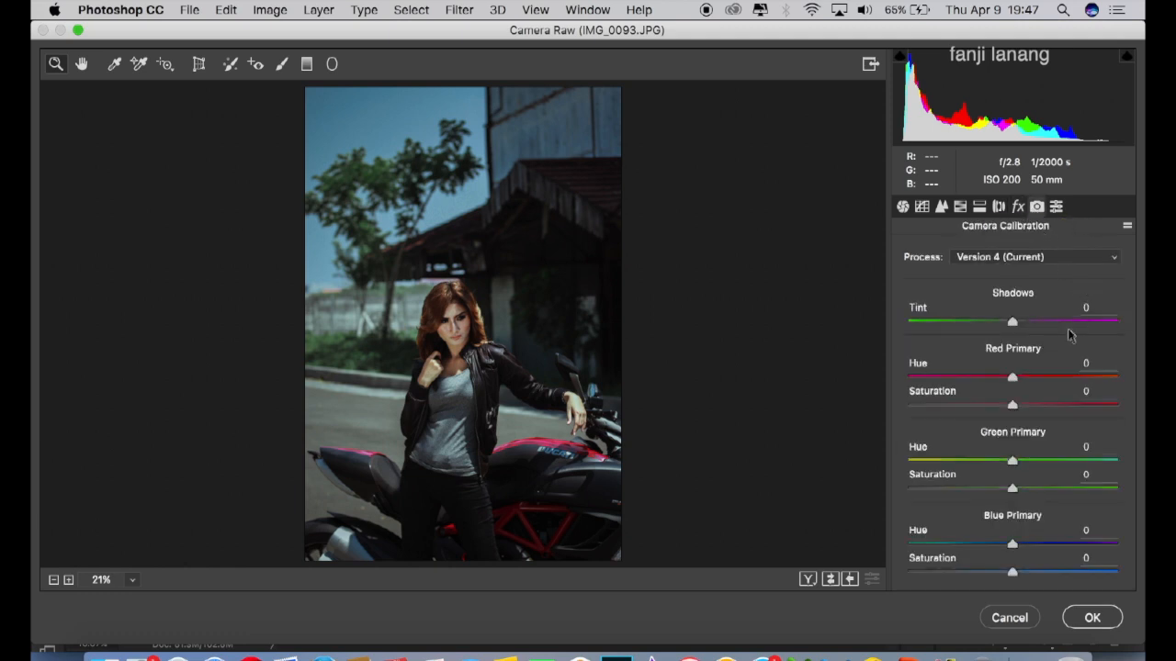
drag(1057, 378, 1068, 386)
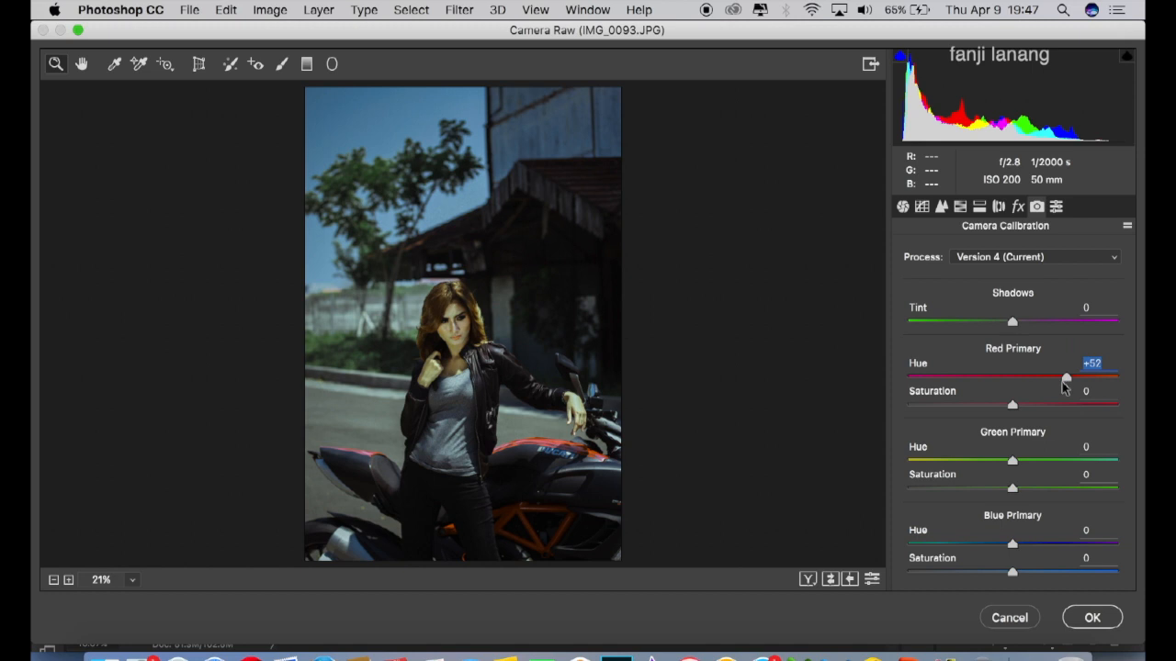
text(50)
click(1057, 461)
drag(1057, 461, 1065, 462)
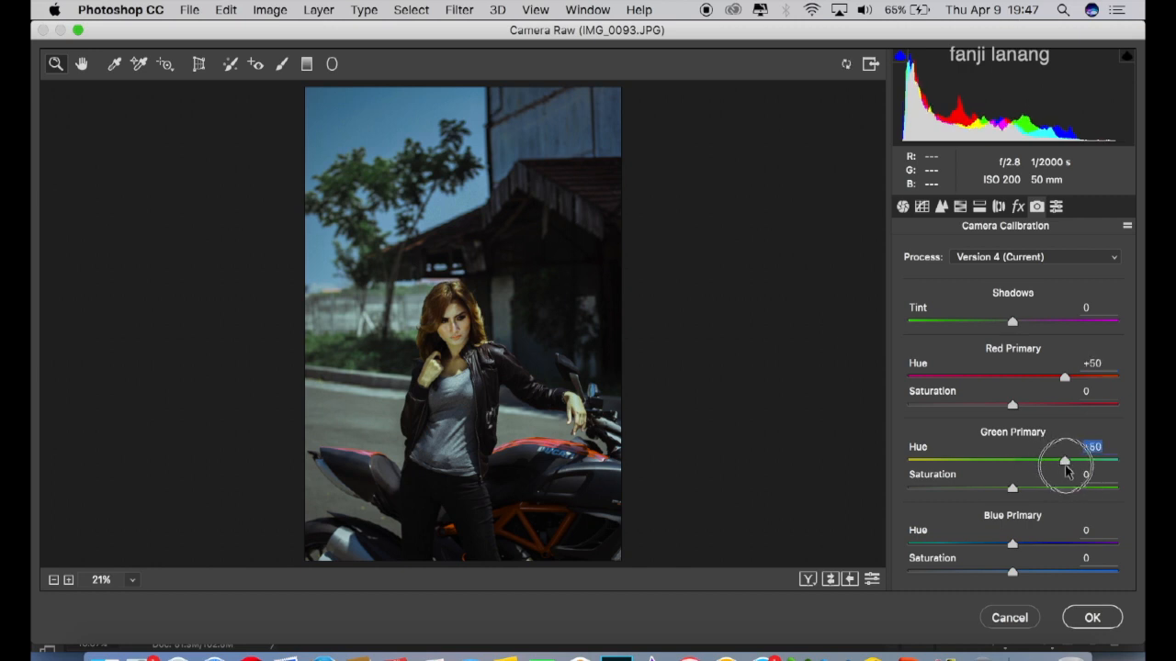
click(960, 544)
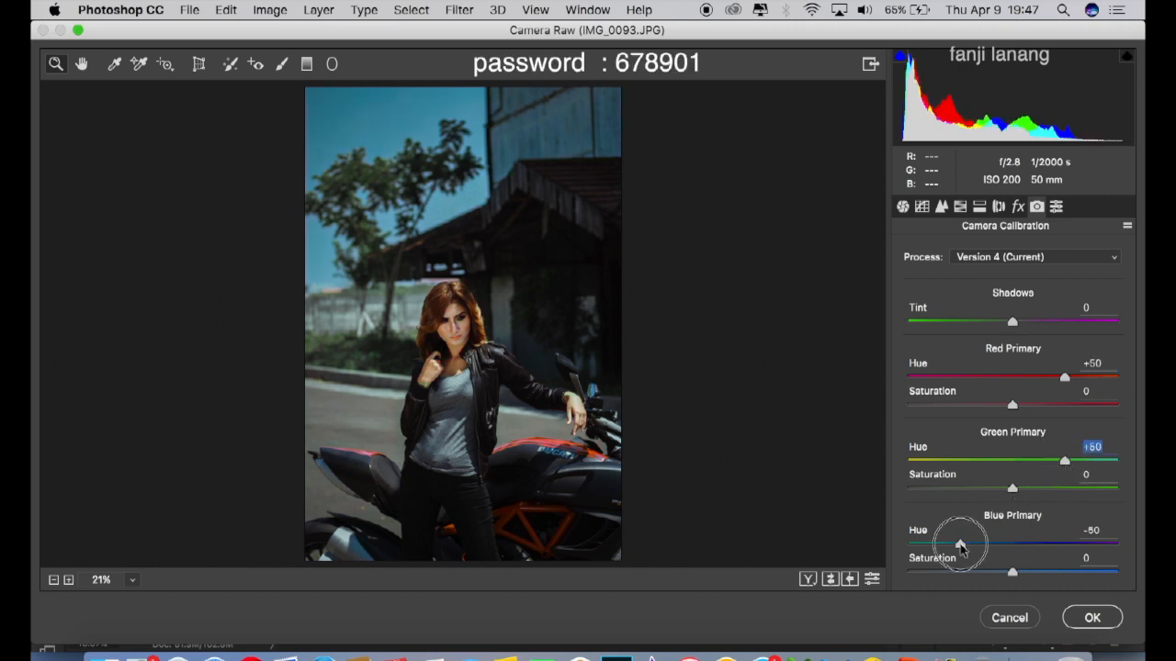
- Apply the Camera Raw grading and compare it with the original by hiding and showing the Background copy layer
click(807, 579)
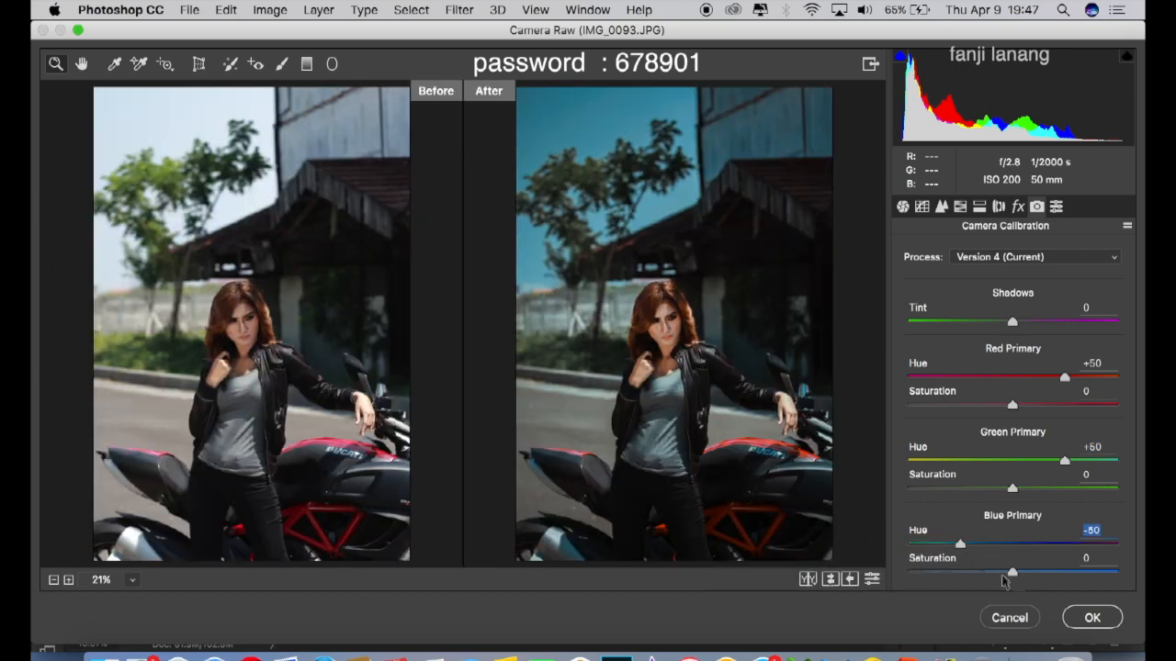
click(1105, 620)
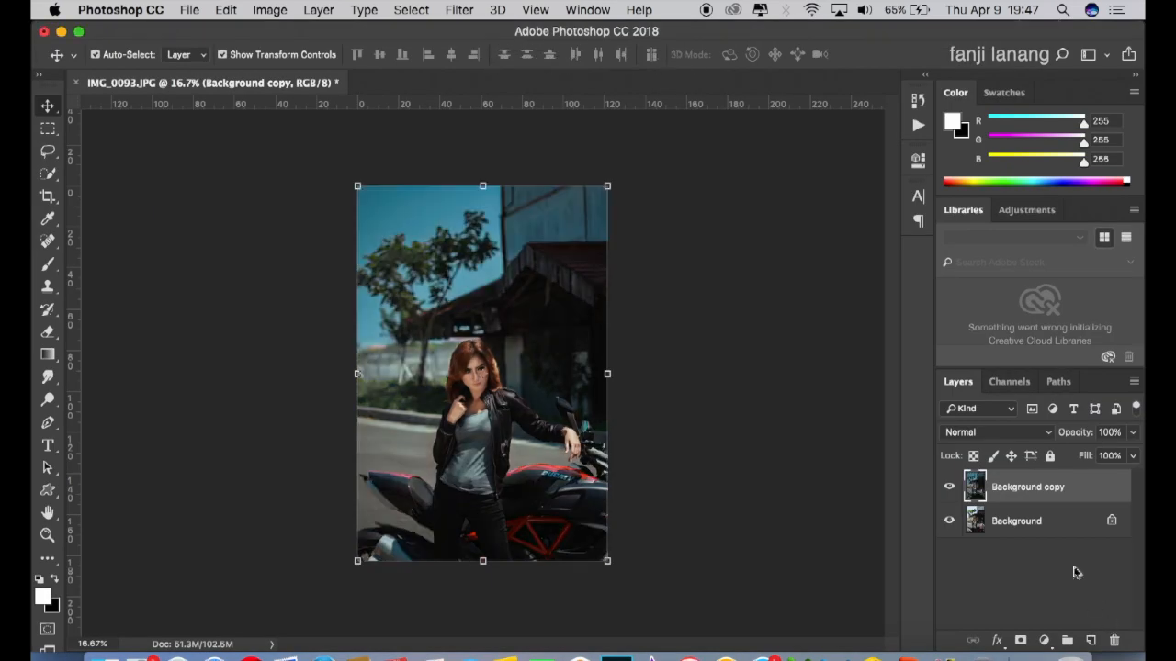
click(948, 482)
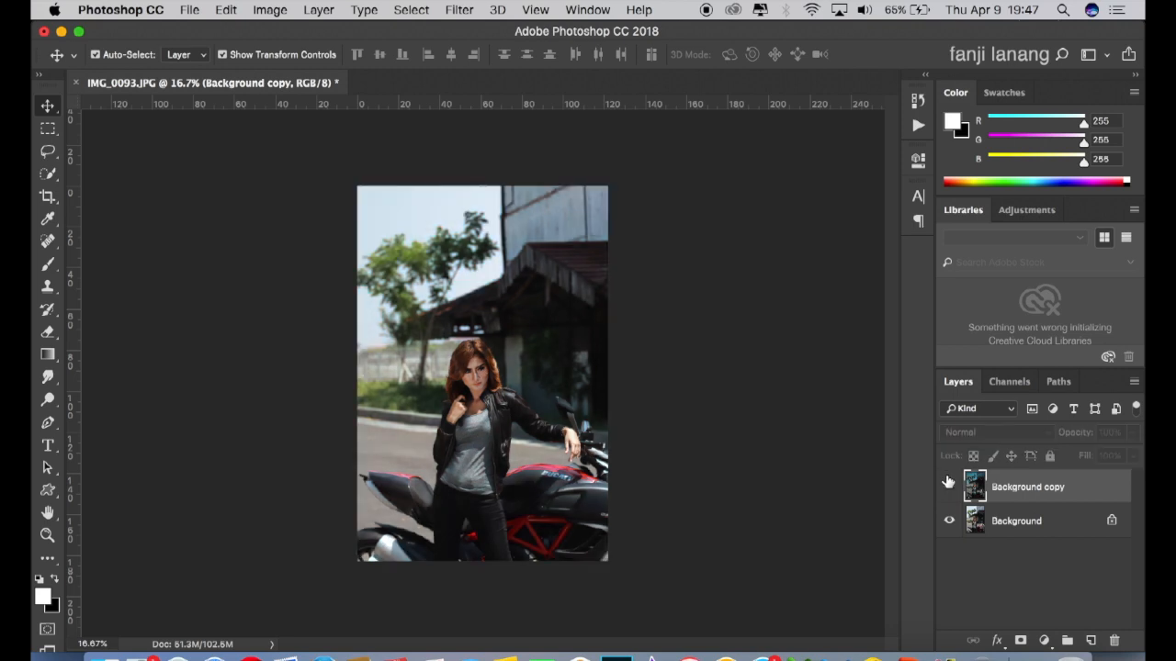
click(948, 482)
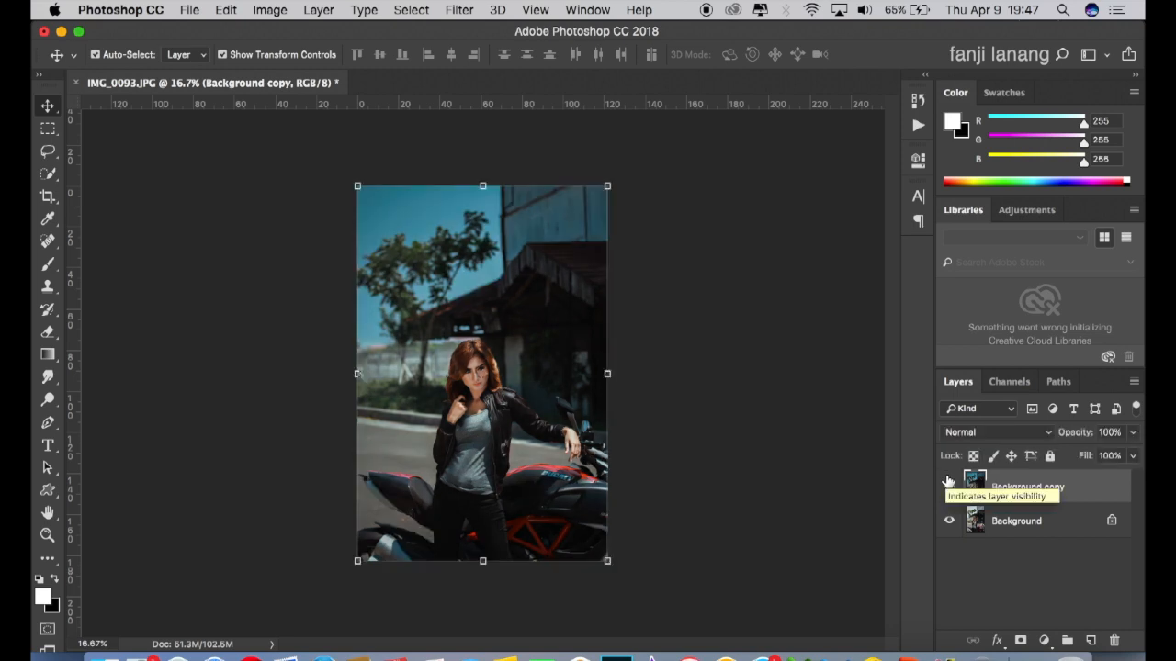
- Add a new empty layer above Background copy and activate the Brush tool with the 500 px text-shaped brush
click(1090, 639)
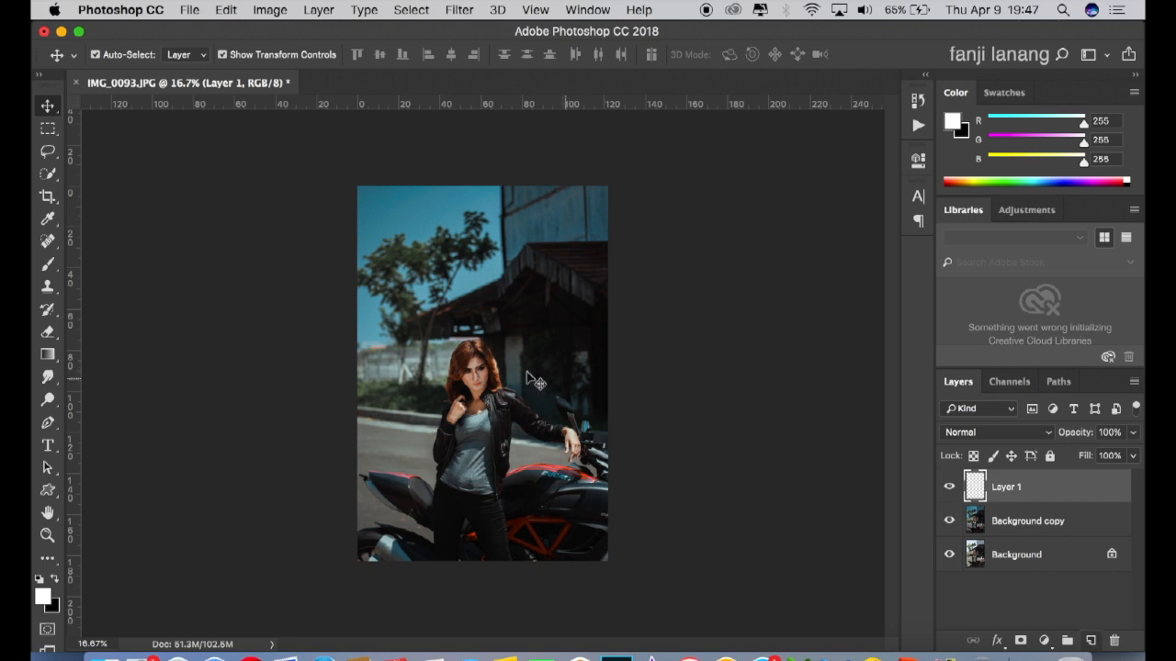
click(48, 263)
click(120, 56)
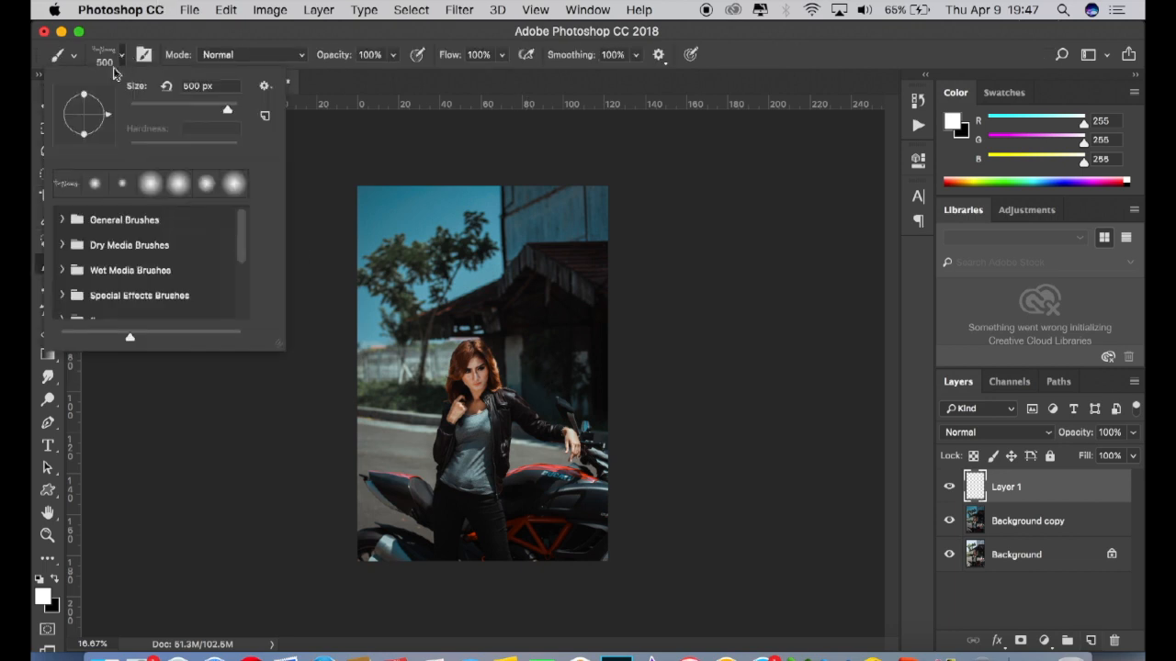
click(737, 51)
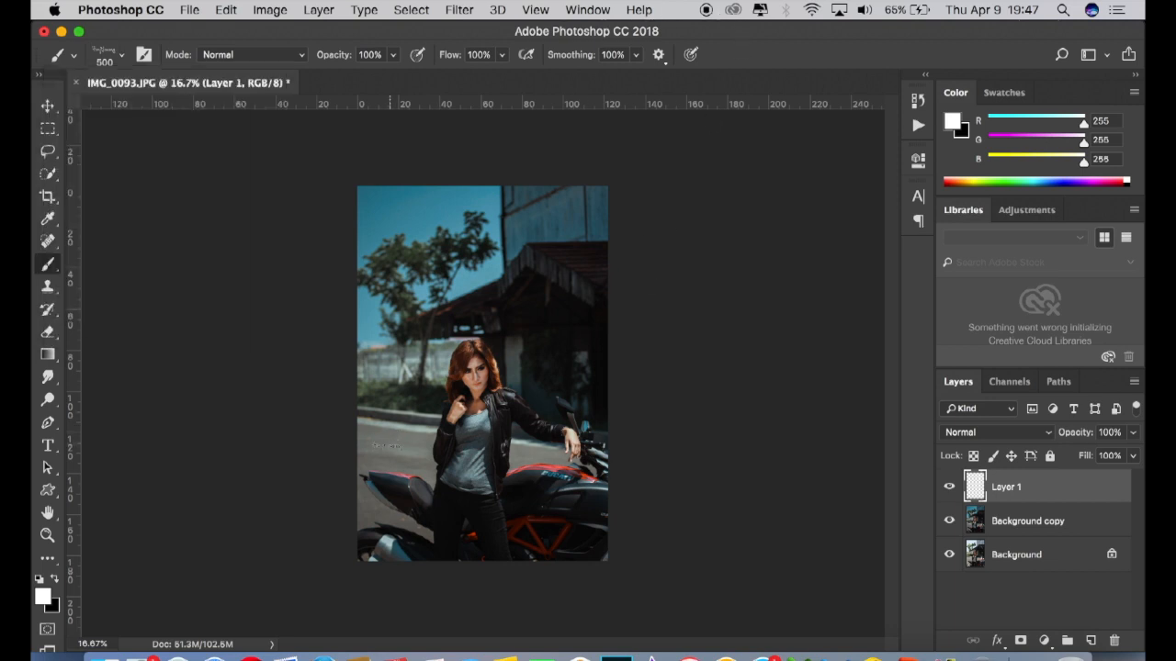